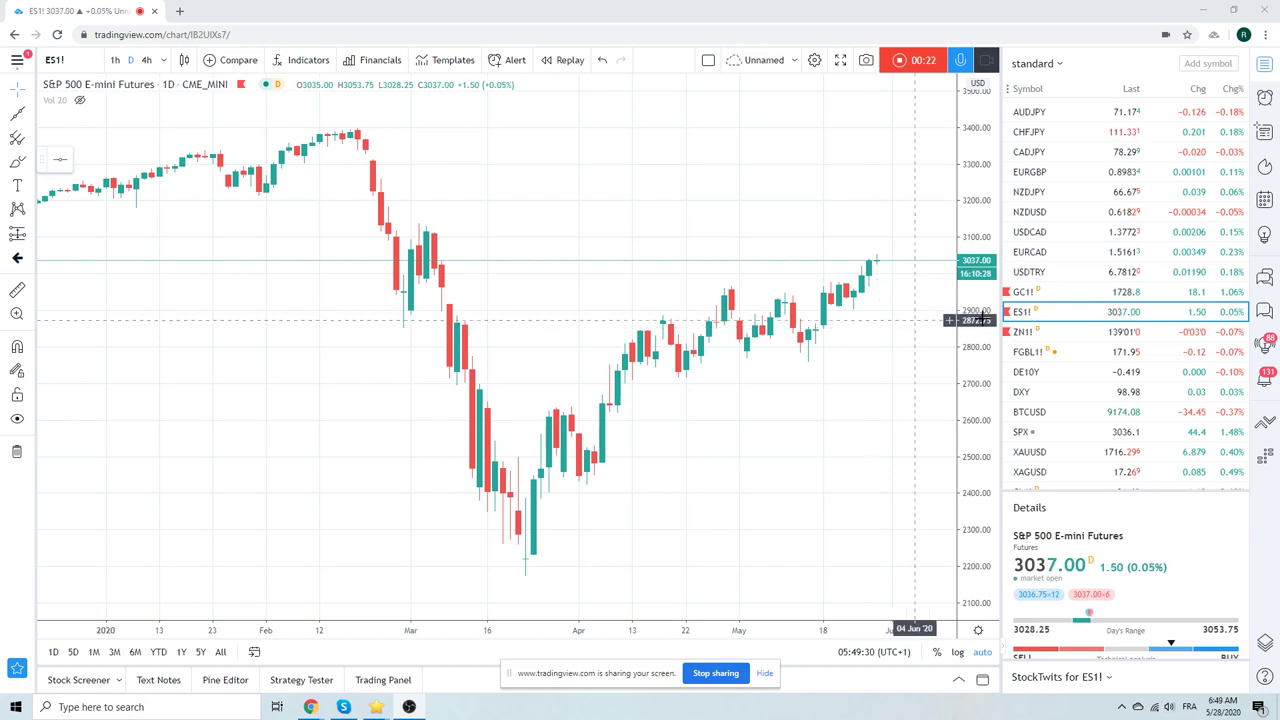
Step: Load the NQ1! NASDAQ 100 E-mini continuous futures chart by searching for NQ
scroll(1093, 340, up, 3)
scroll(1093, 340, down, 3)
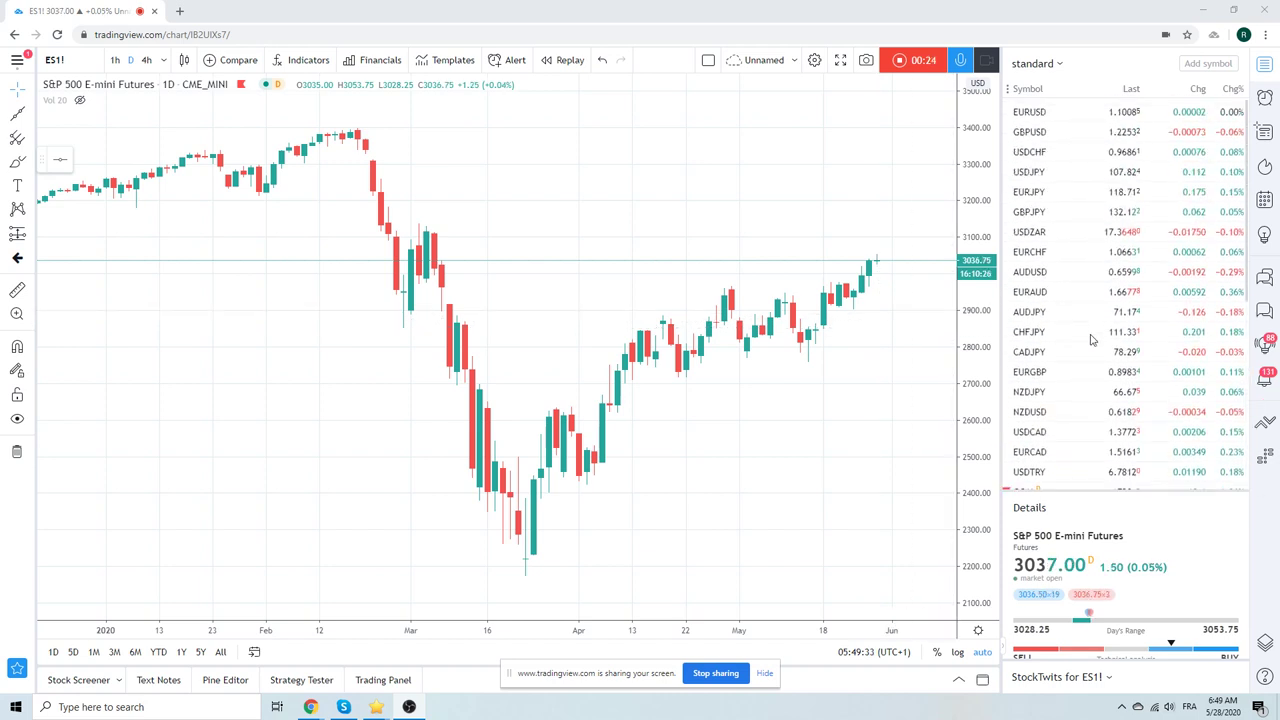
scroll(1093, 338, down, 2)
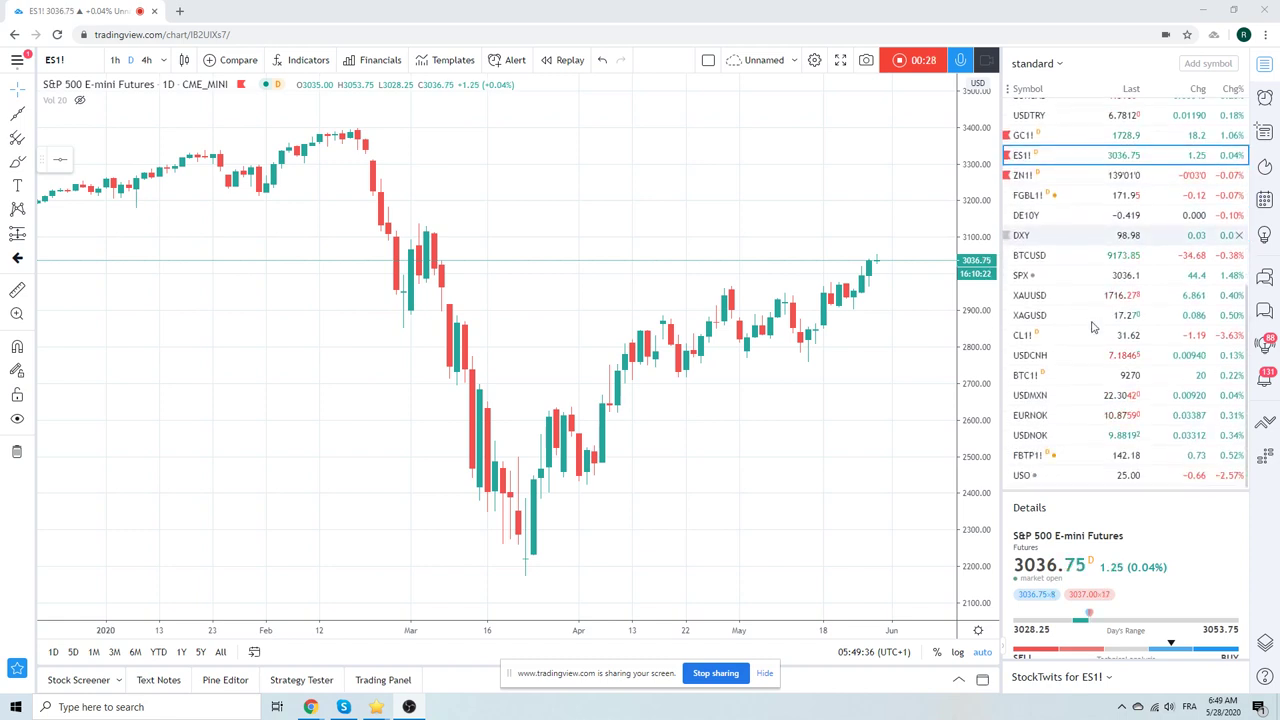
scroll(1093, 327, up, 3)
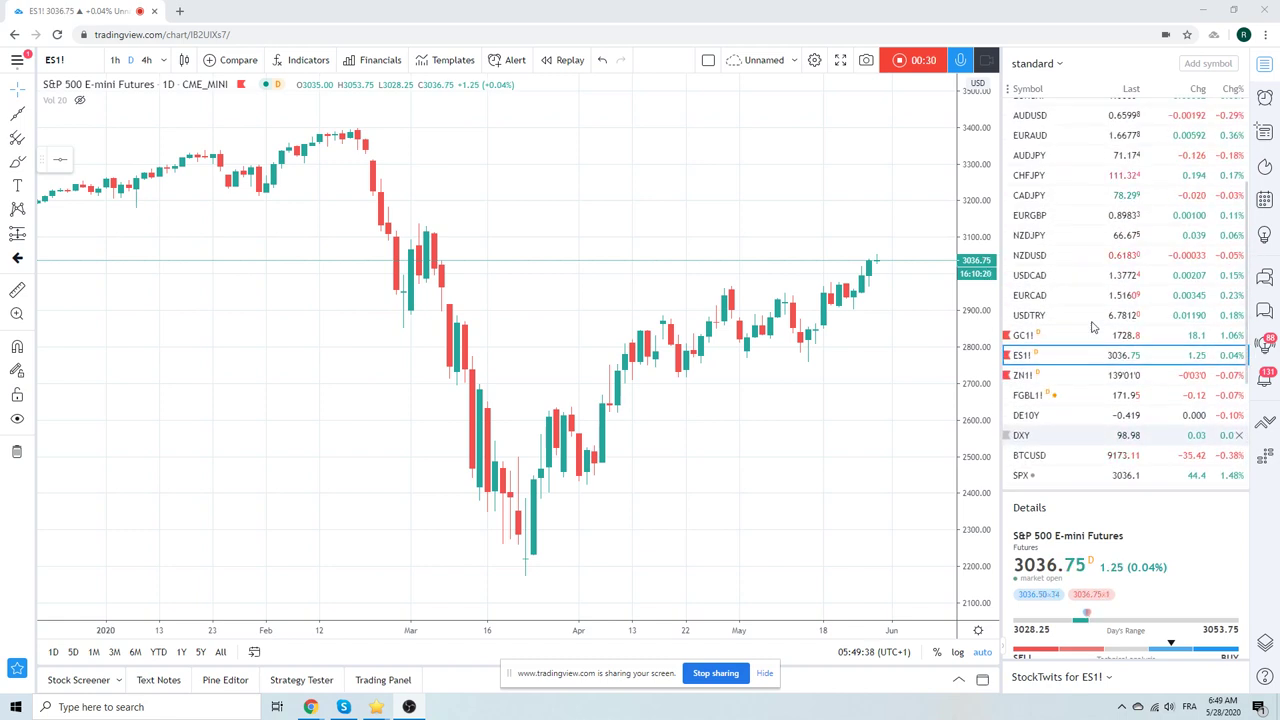
click(72, 61)
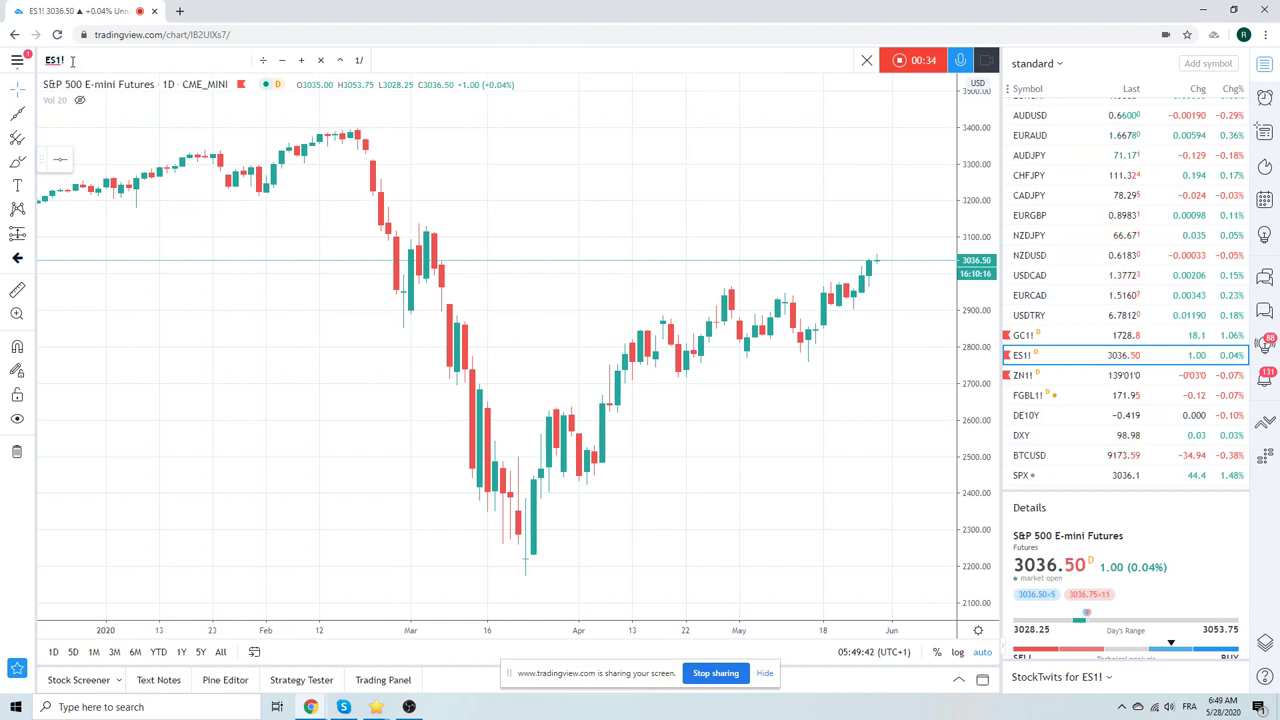
text(NQ)
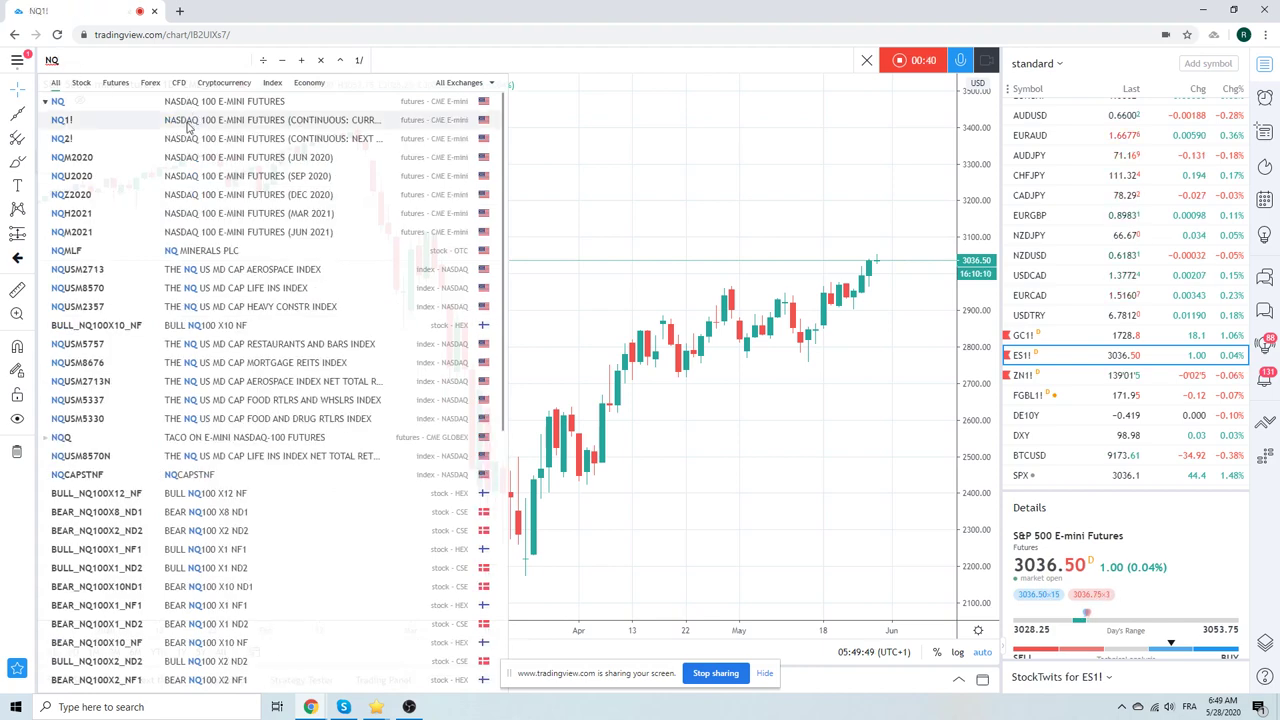
click(187, 127)
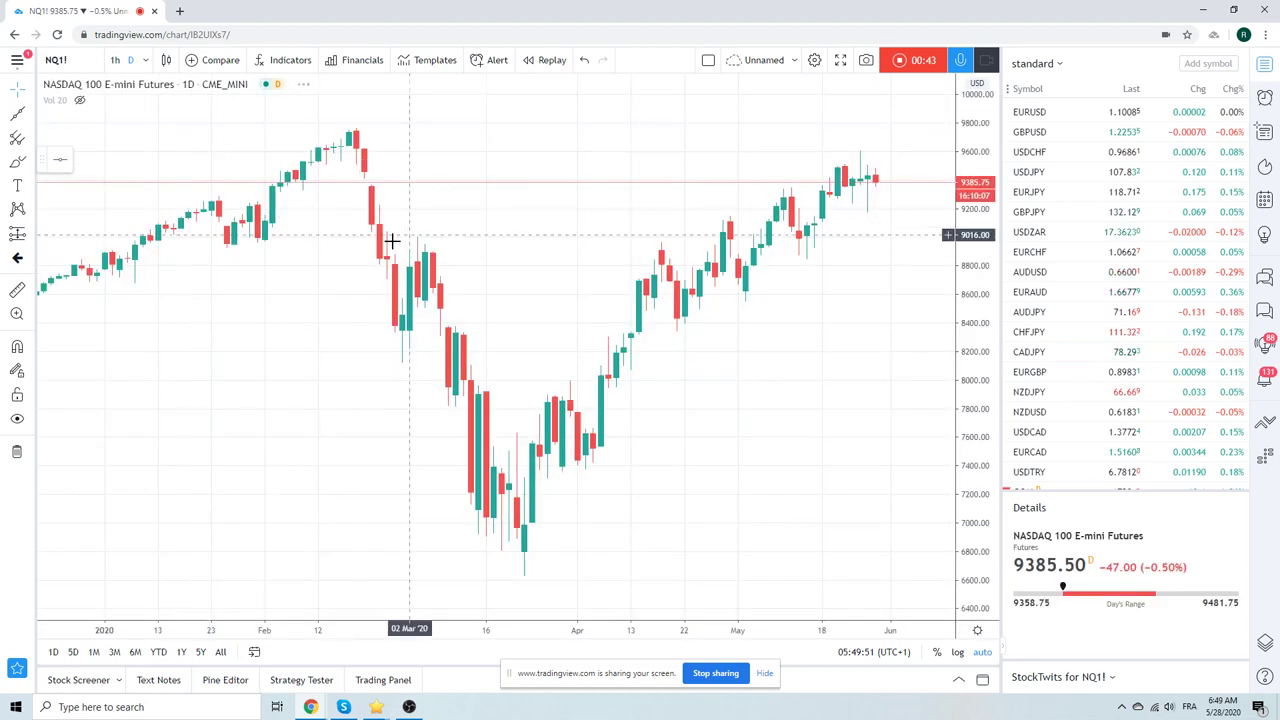
Step: View NQ1! on 1h candles zoomed out, then return it to daily candles
click(116, 61)
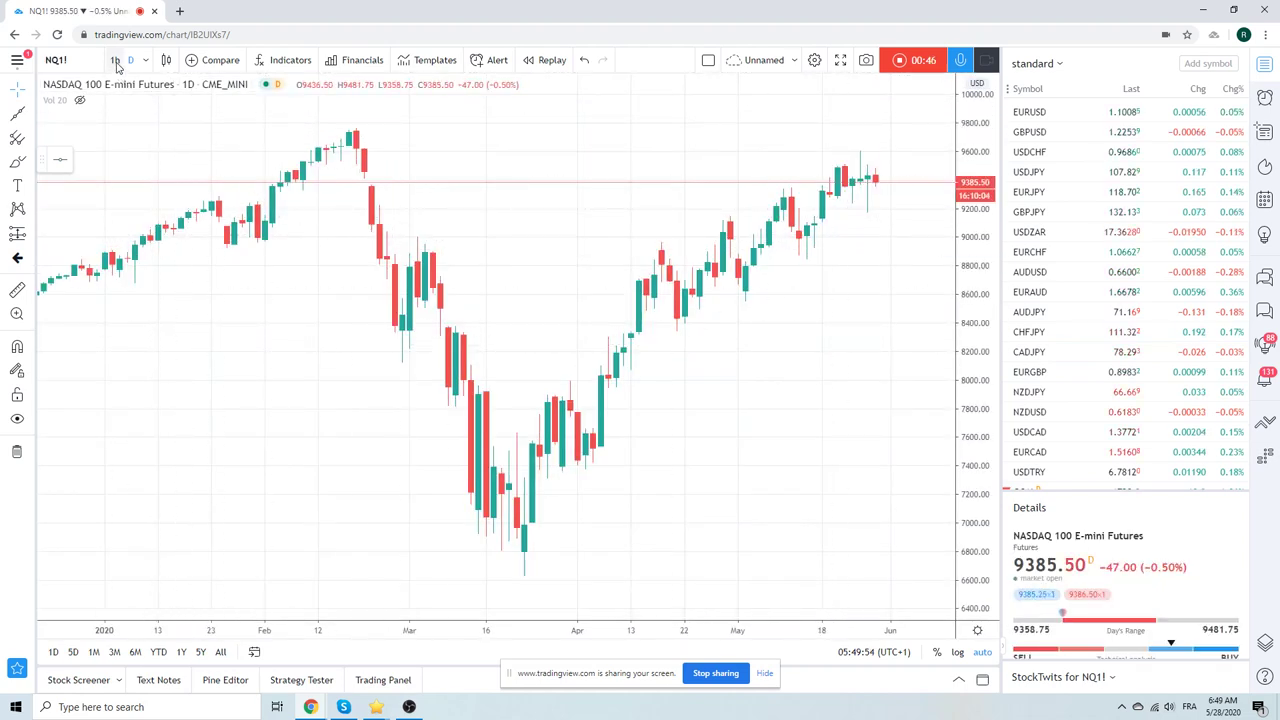
scroll(610, 265, down, 2)
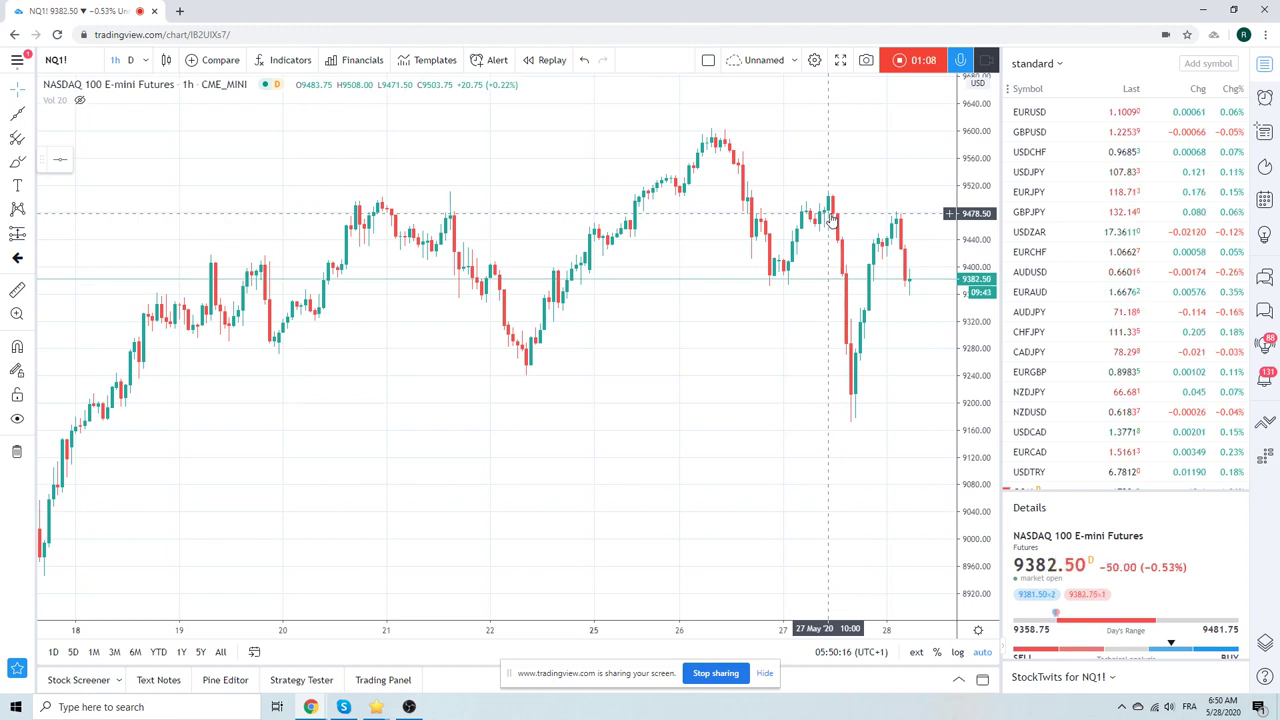
click(130, 60)
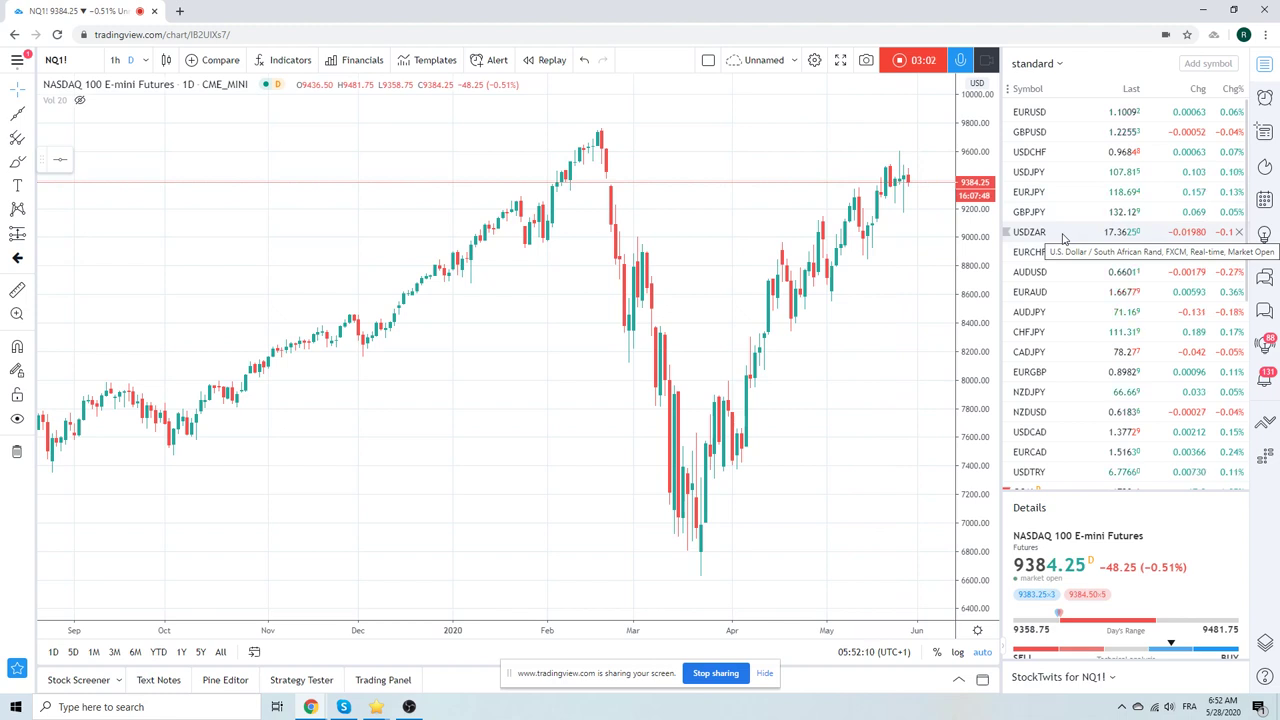
Step: Open EURUSD from the watchlist, check its 1h chart, then return to daily candles
click(1040, 114)
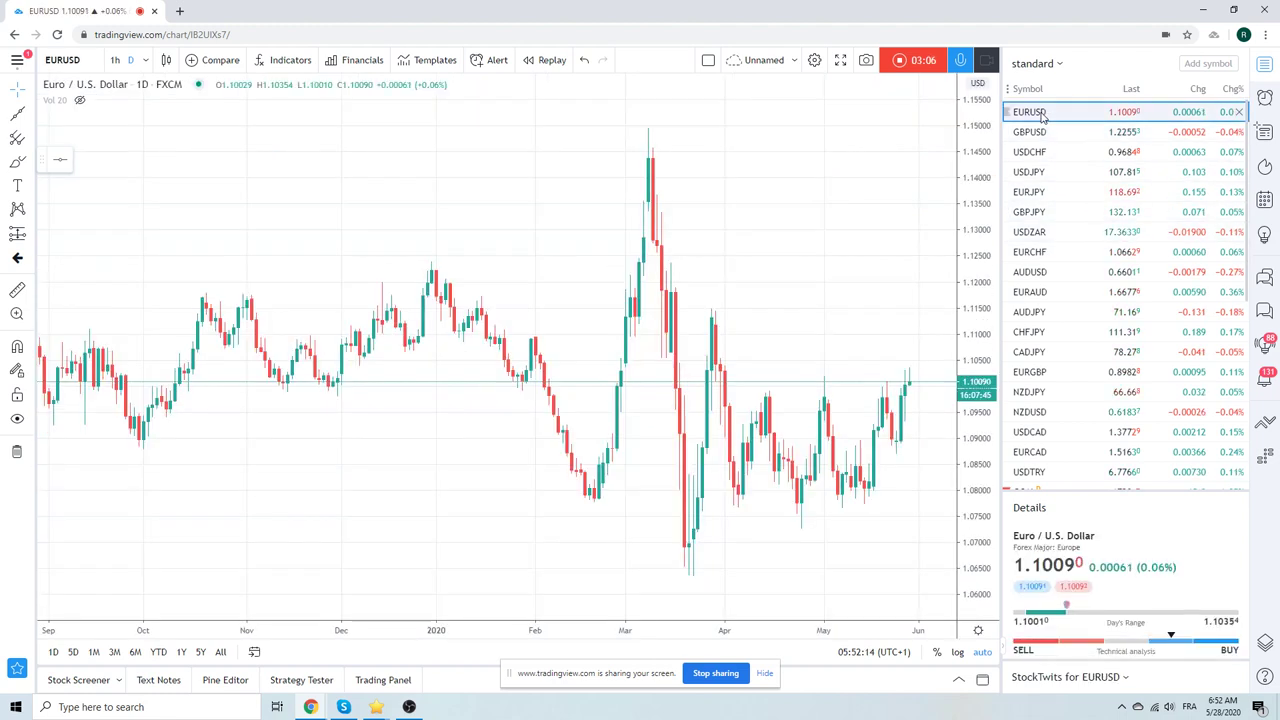
click(115, 60)
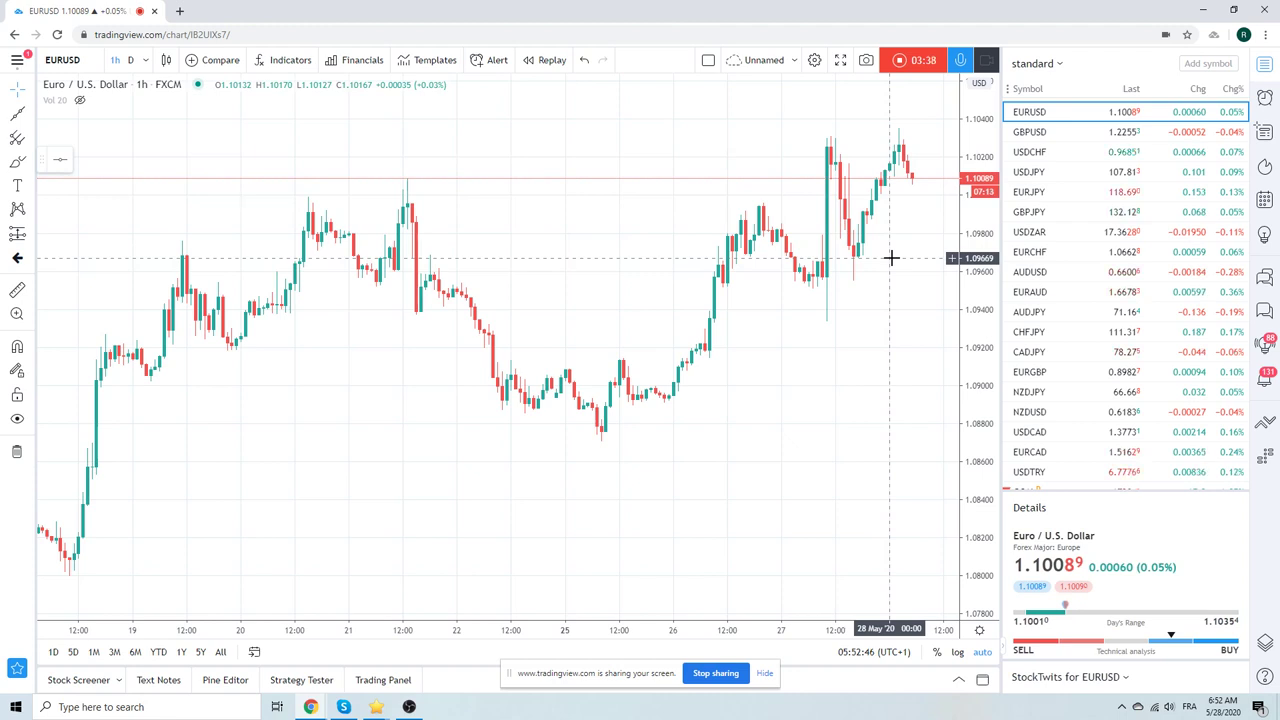
click(131, 61)
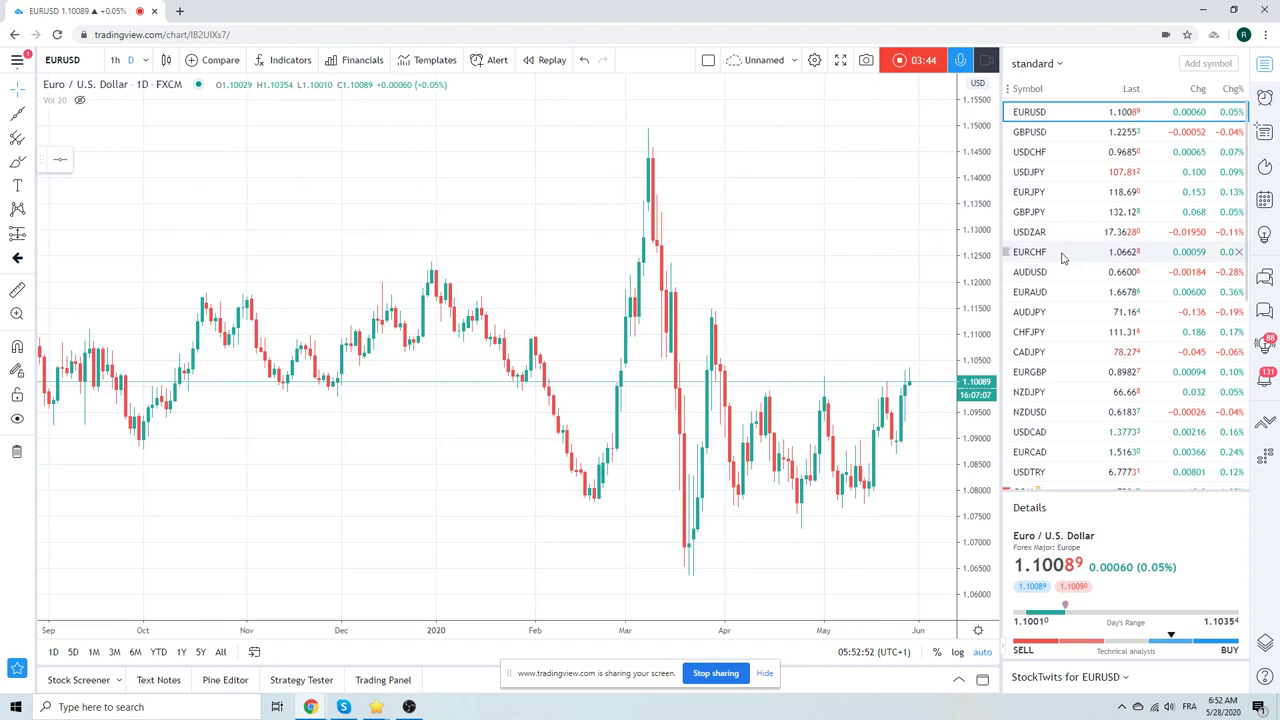
scroll(1064, 258, down, 4)
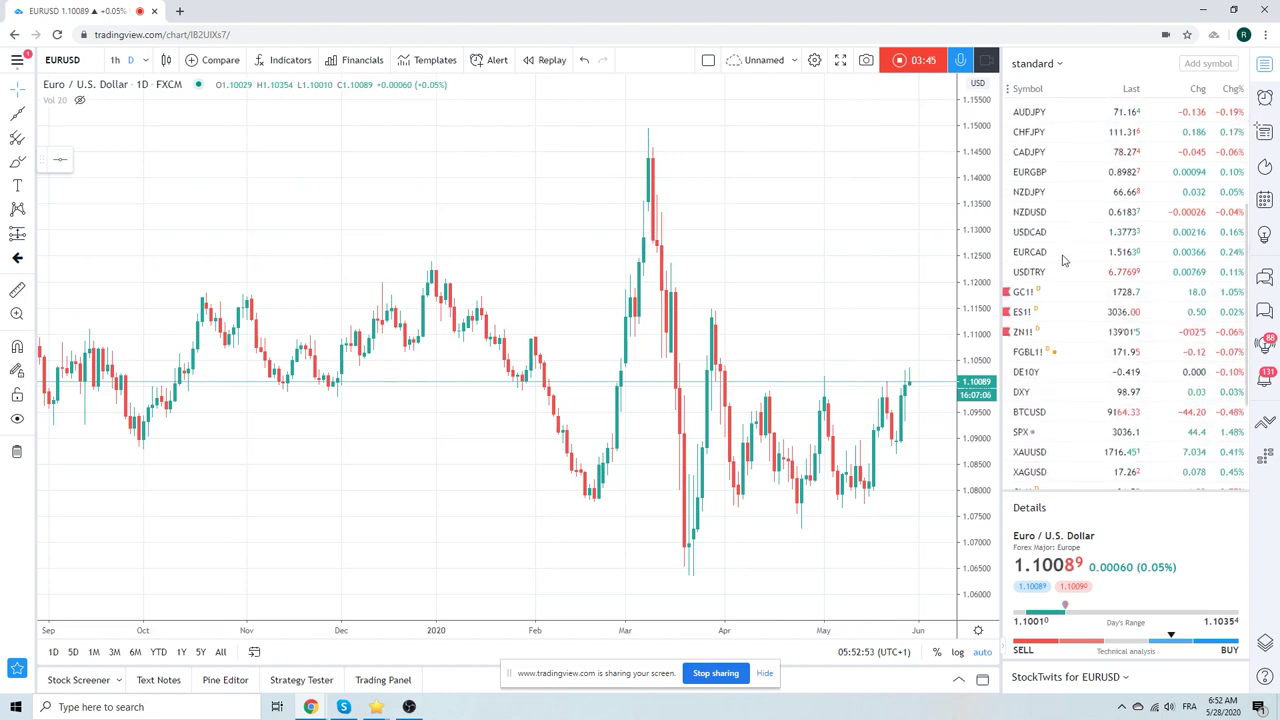
Step: Open the FGBL1! Euro Bund chart, then switch to FBTP1! Euro-BTP futures from further down the watchlist
click(1040, 352)
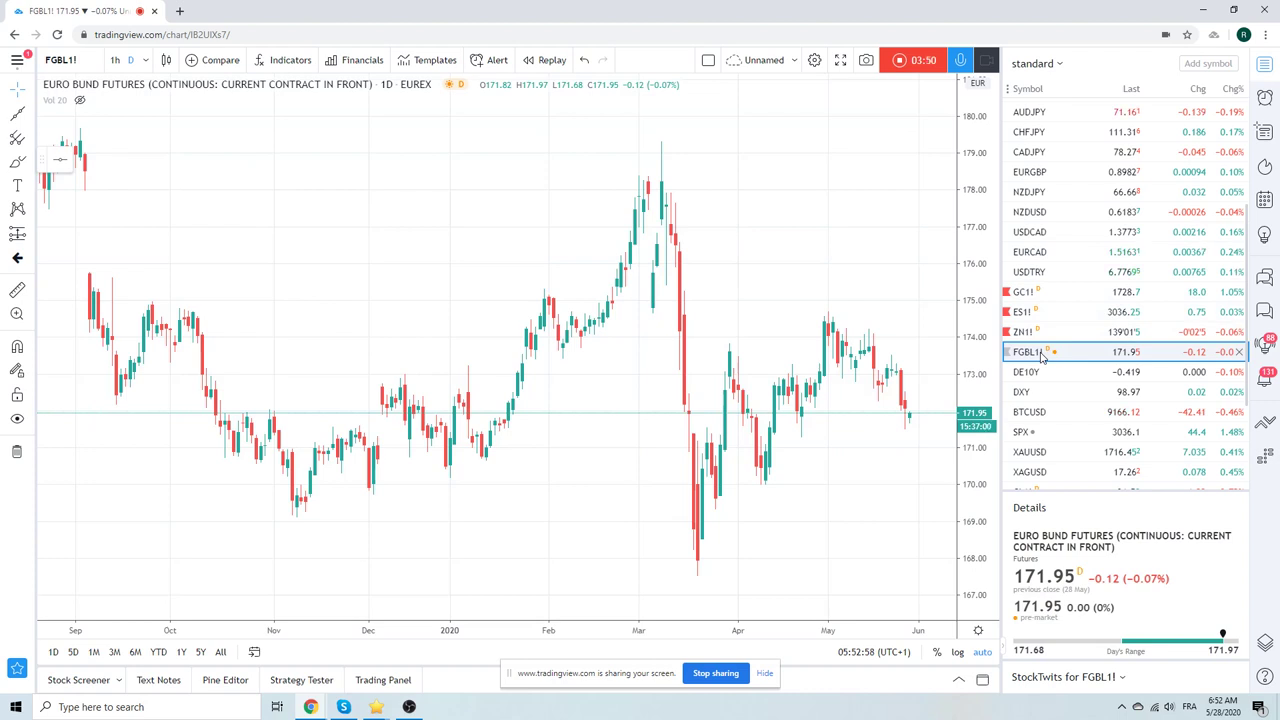
scroll(1093, 318, down, 1)
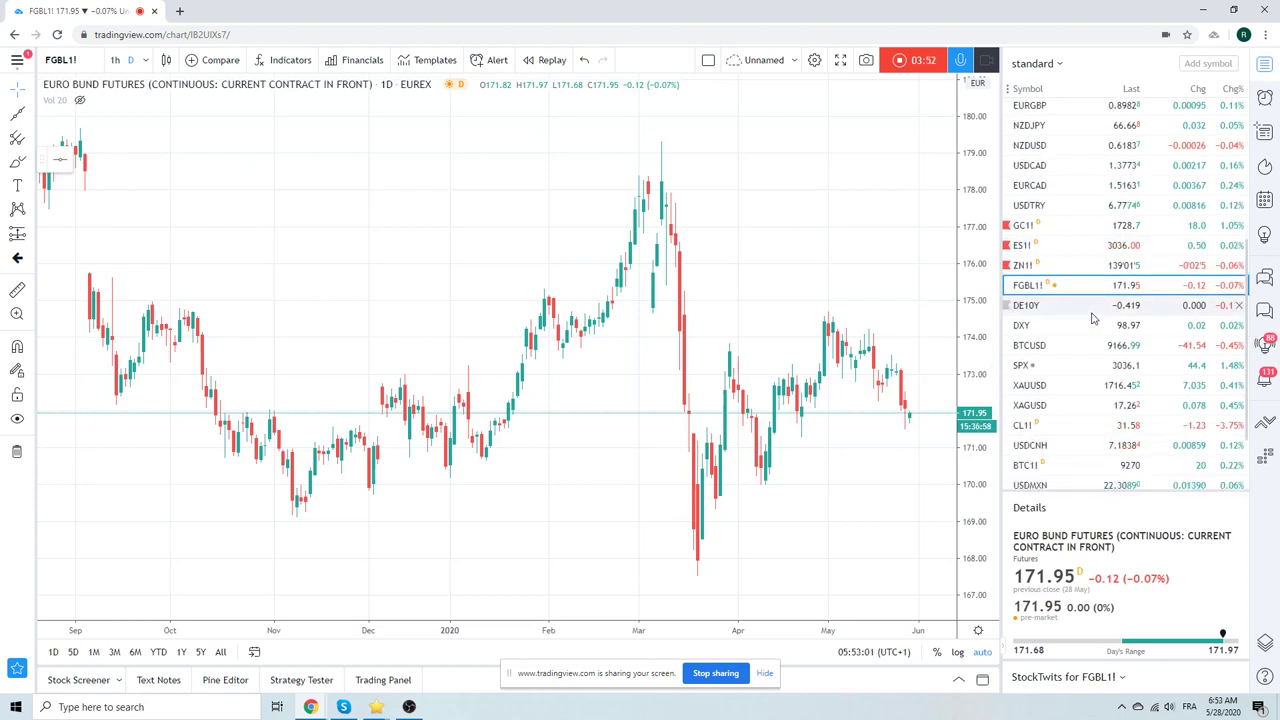
scroll(1093, 318, down, 2)
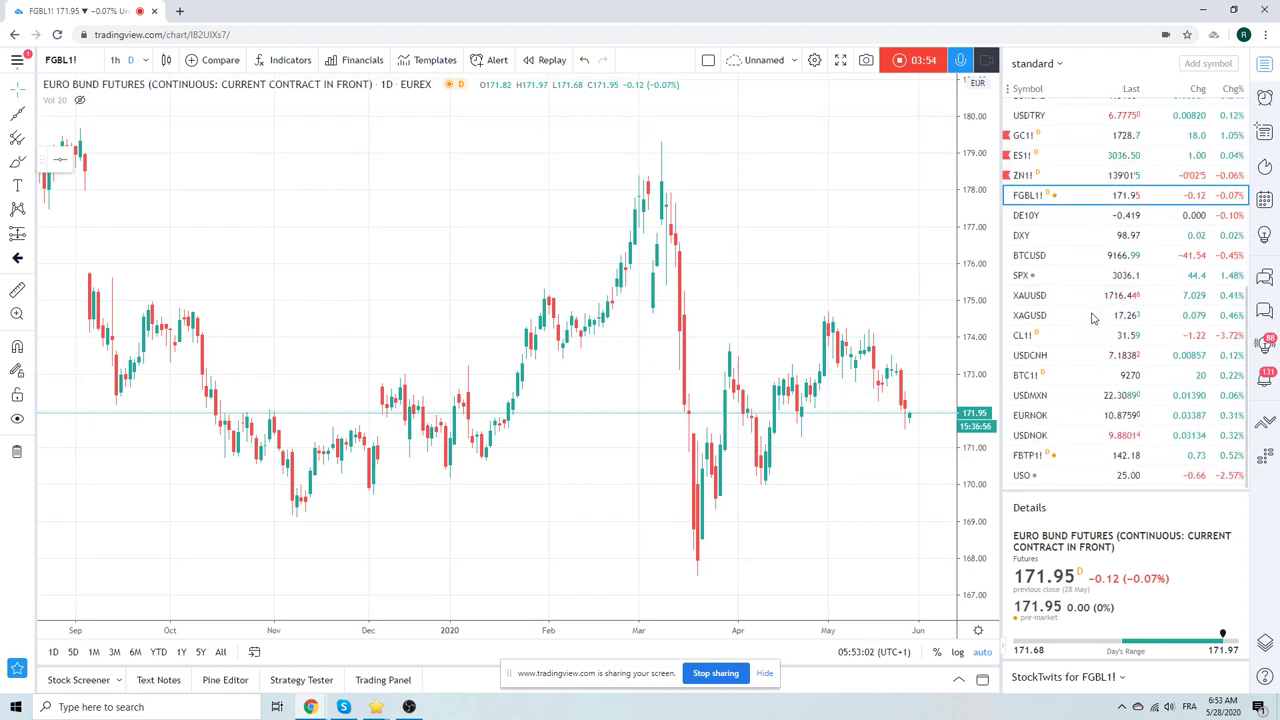
click(1075, 455)
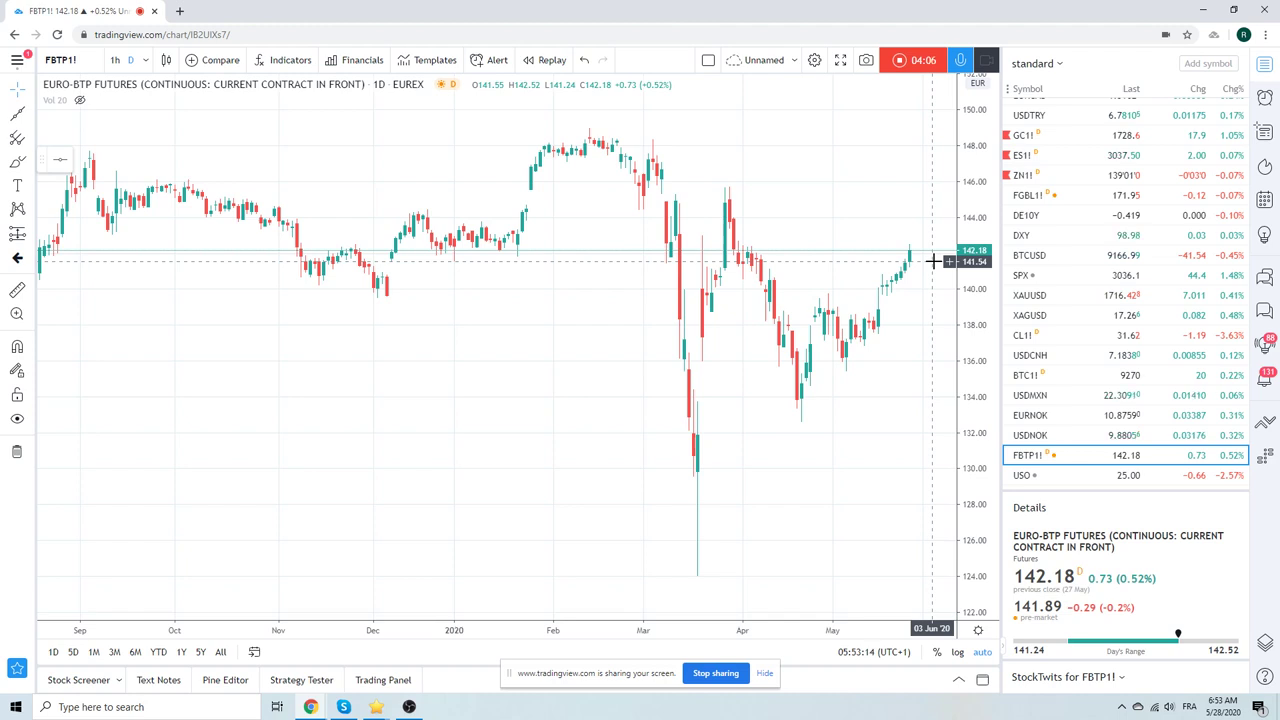
Step: Return the chart to EURUSD from the top of the watchlist
scroll(1046, 314, up, 3)
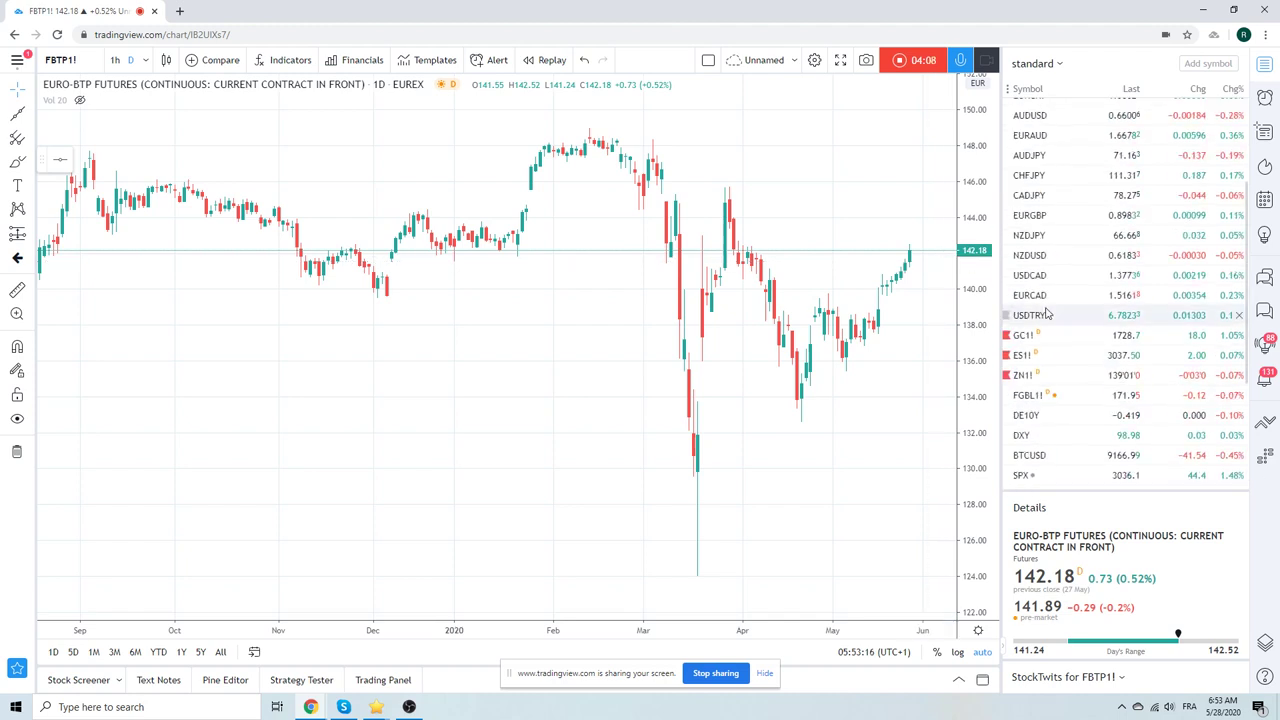
scroll(1046, 314, up, 3)
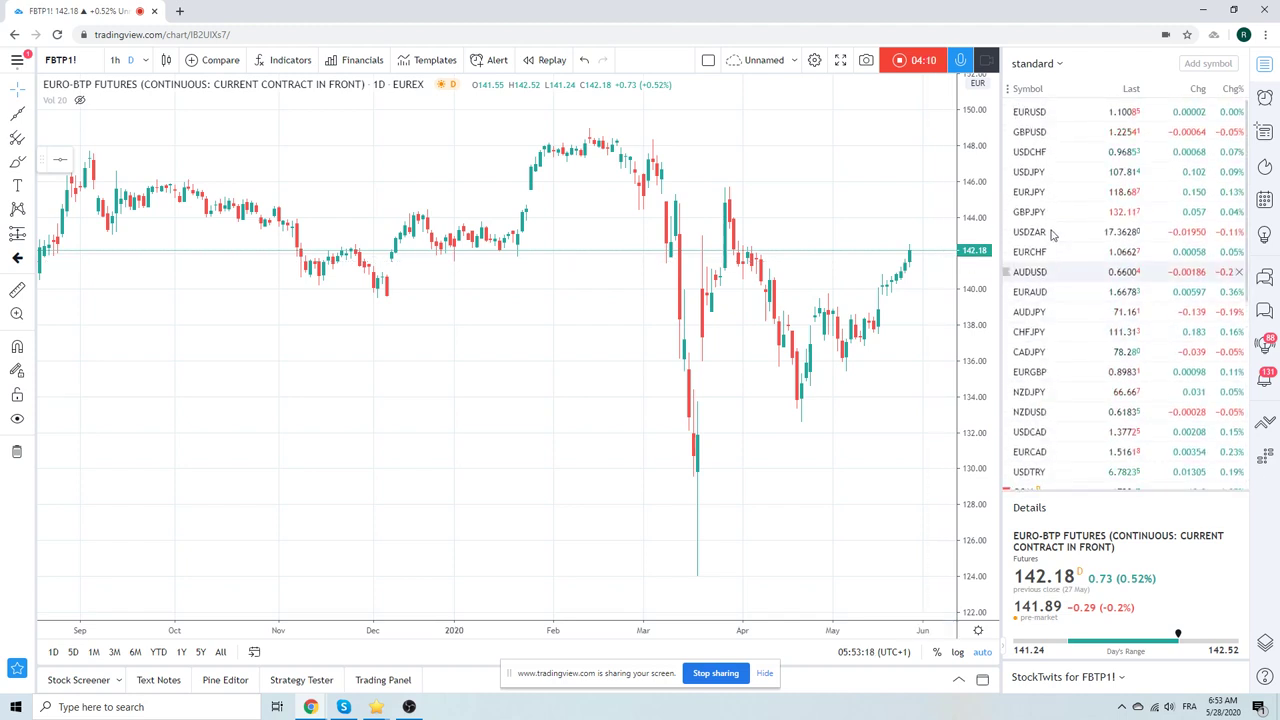
click(1044, 114)
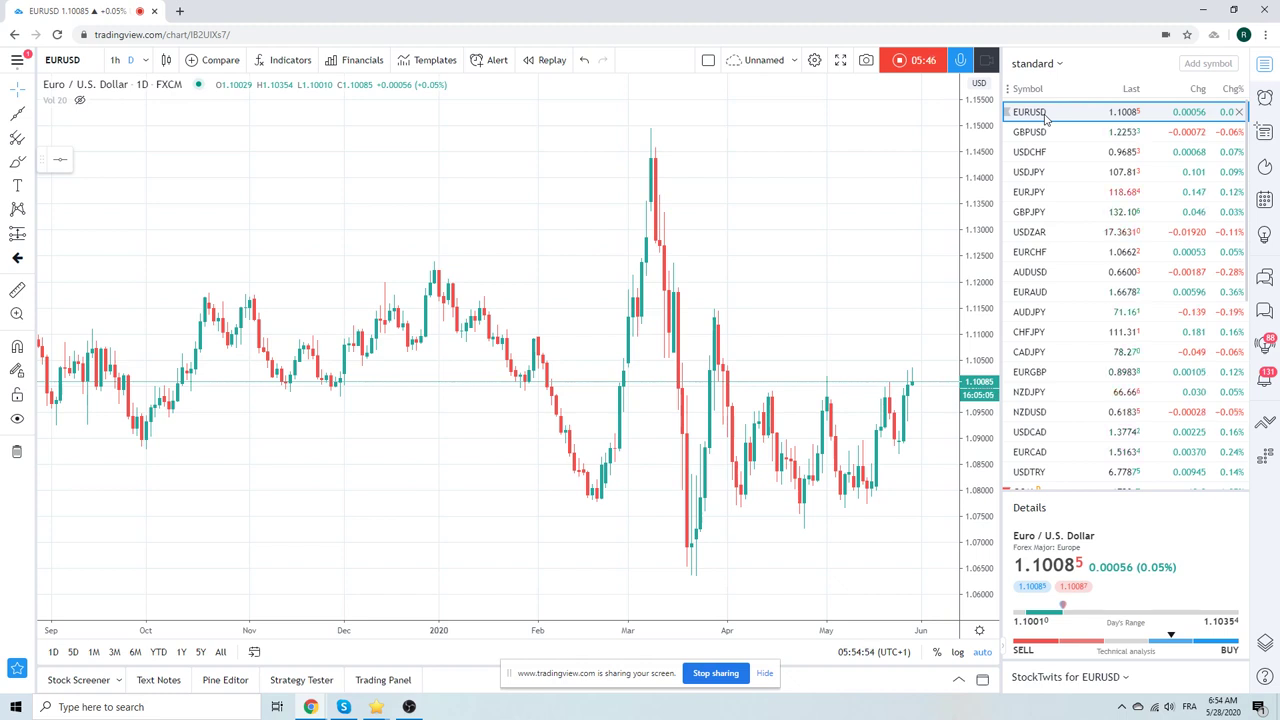
Step: Step through USDCHF and EURCHF charts, then load AUDJPY from the watchlist
click(1038, 151)
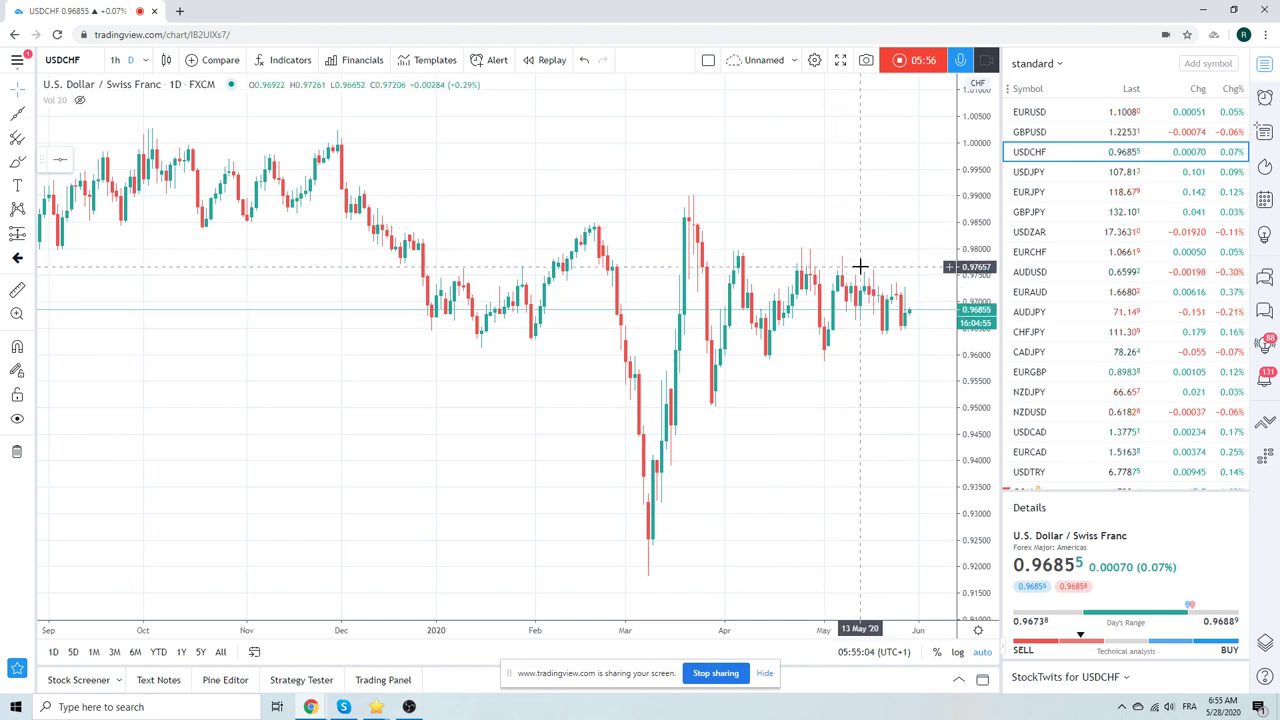
click(1030, 252)
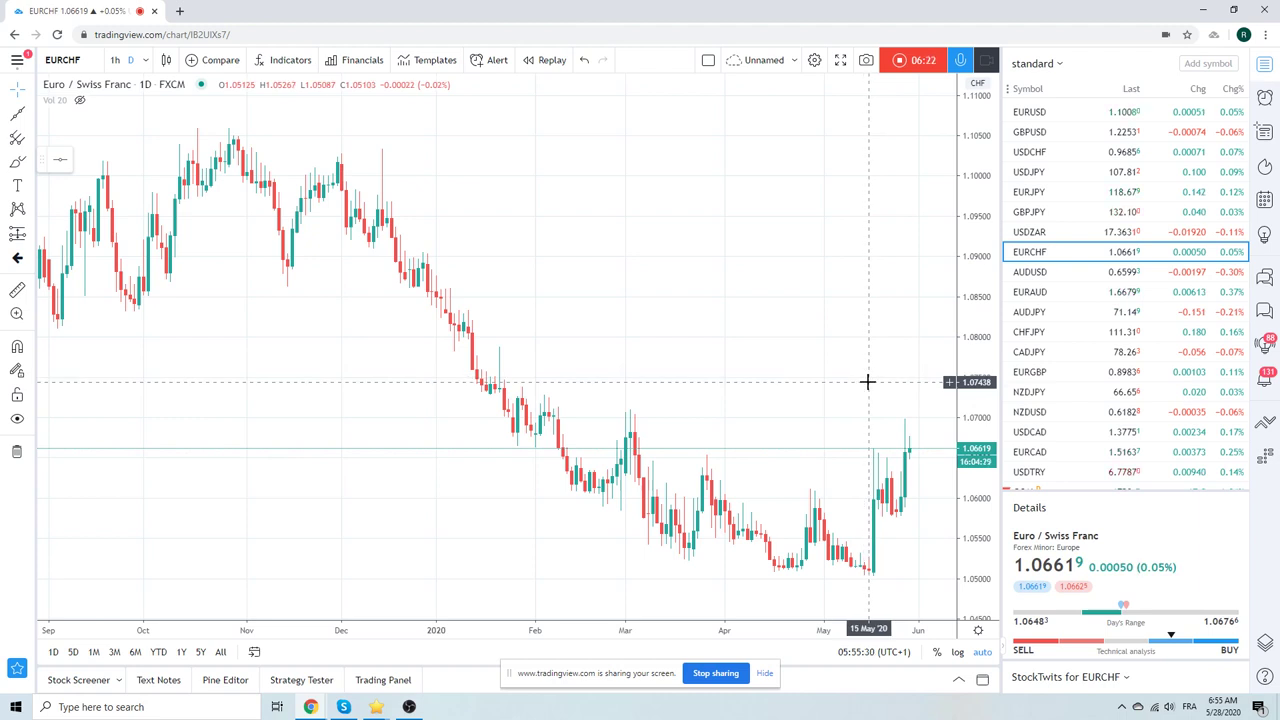
scroll(854, 349, down, 3)
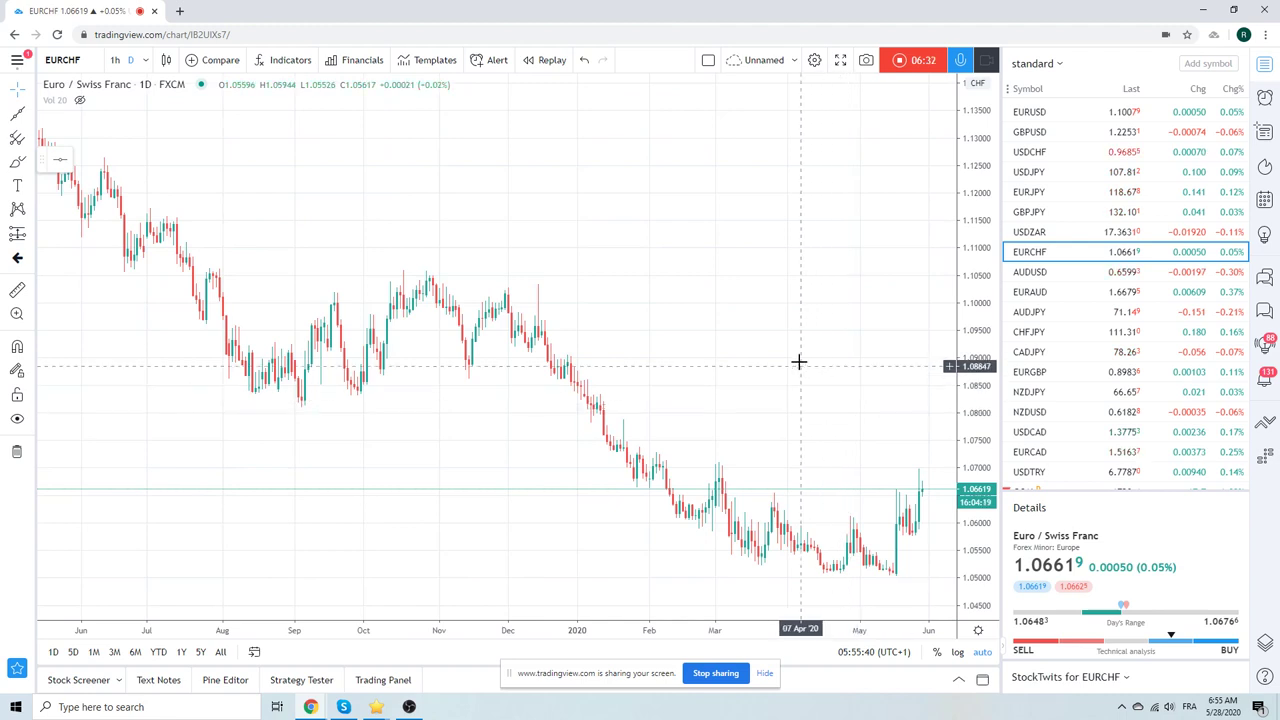
click(1035, 312)
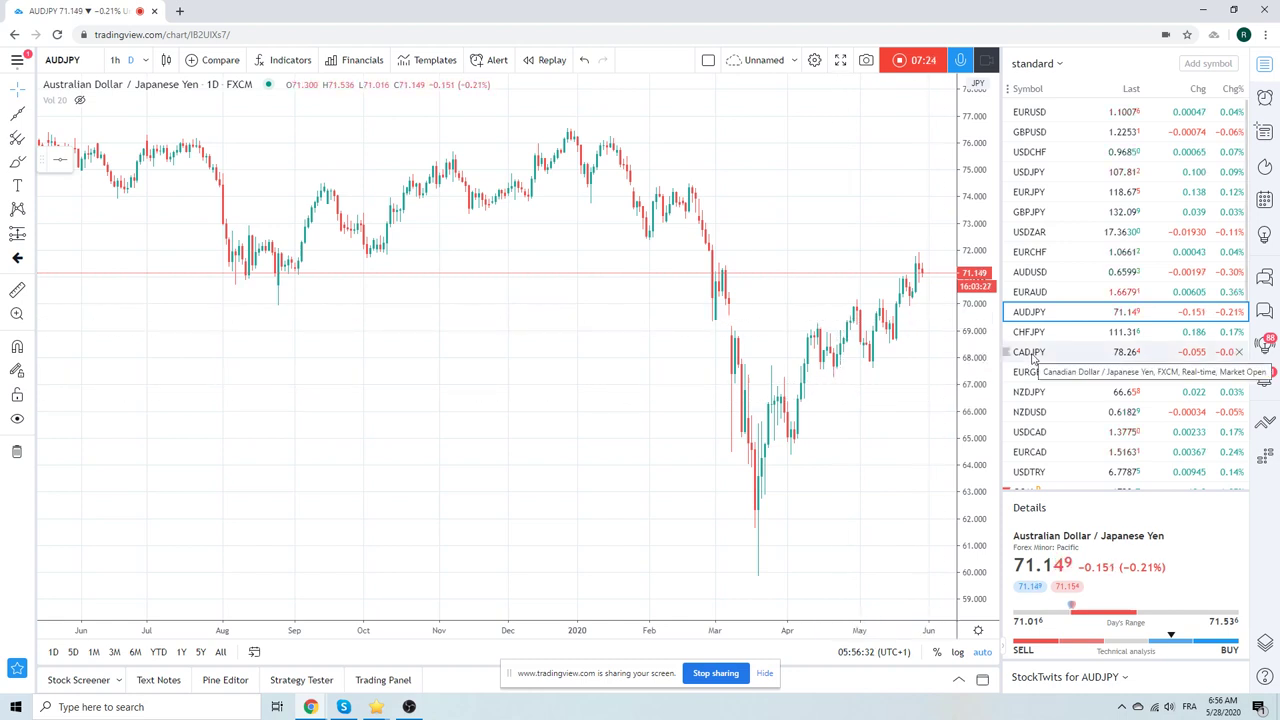
Step: Switch the chart to USDCAD and scroll the watchlist down to the futures symbols
click(1045, 434)
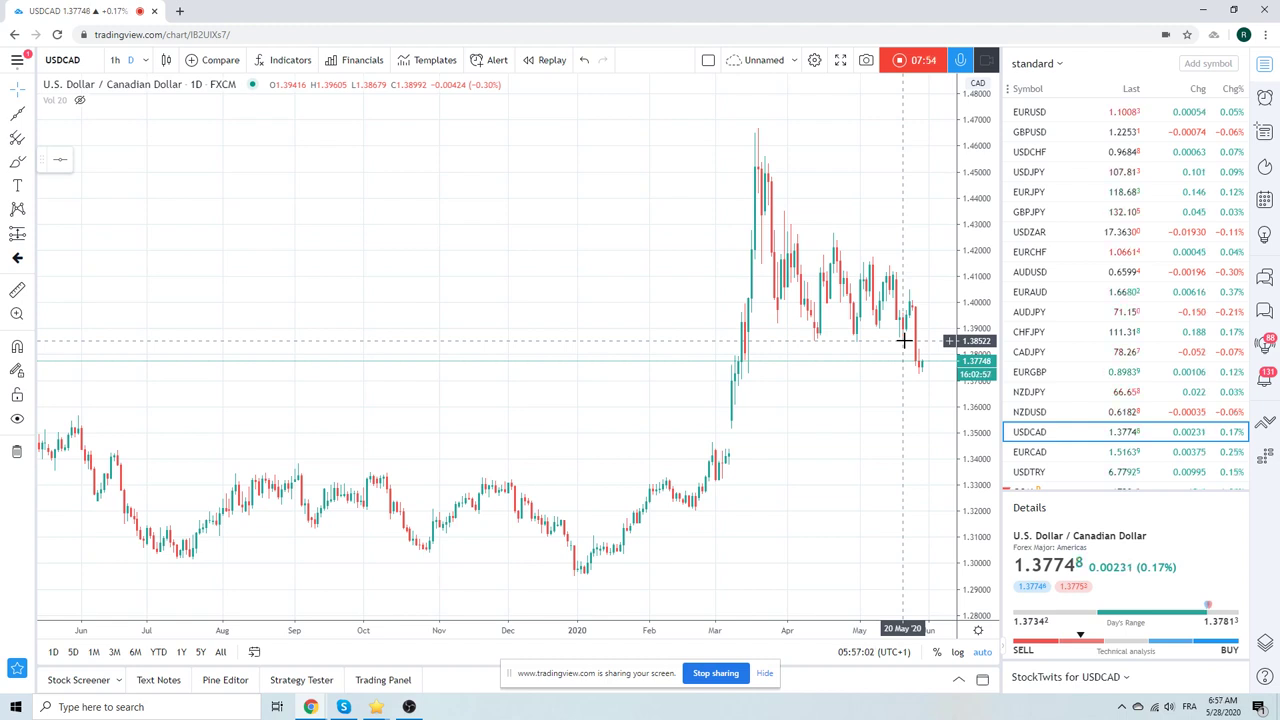
scroll(1065, 320, down, 2)
scroll(1065, 320, down, 1)
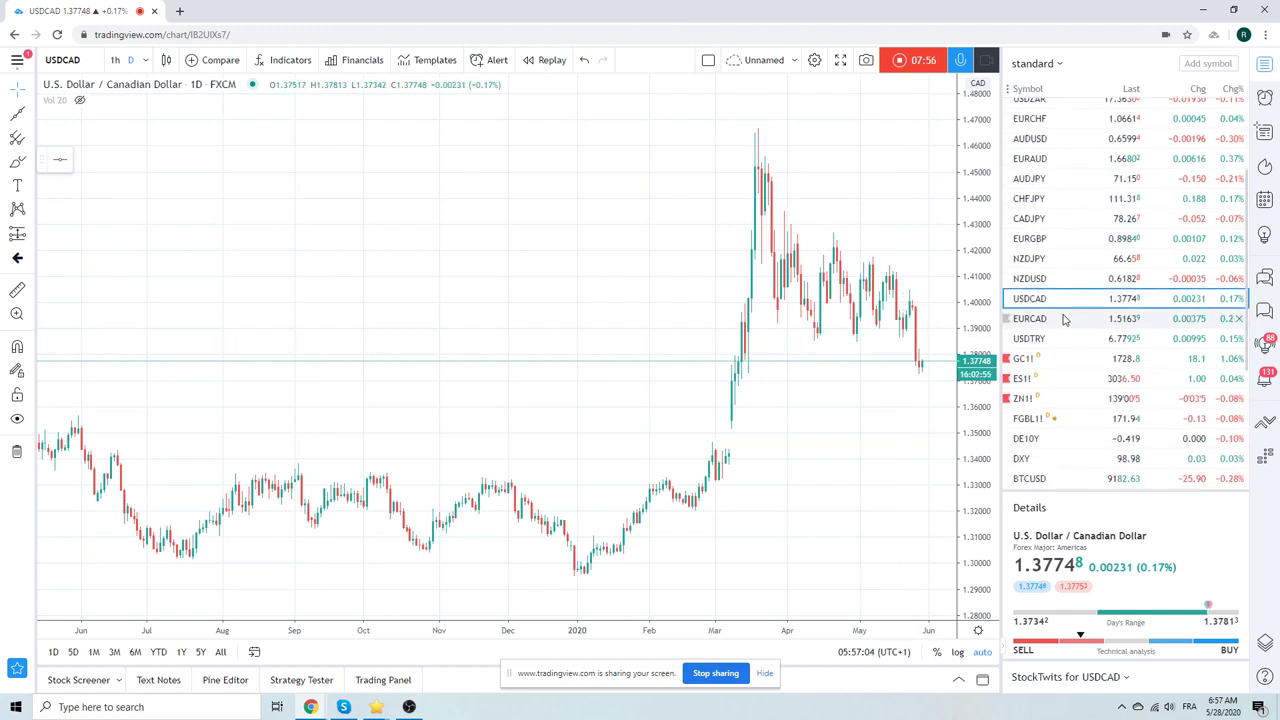
scroll(1063, 322, down, 2)
scroll(1062, 322, down, 3)
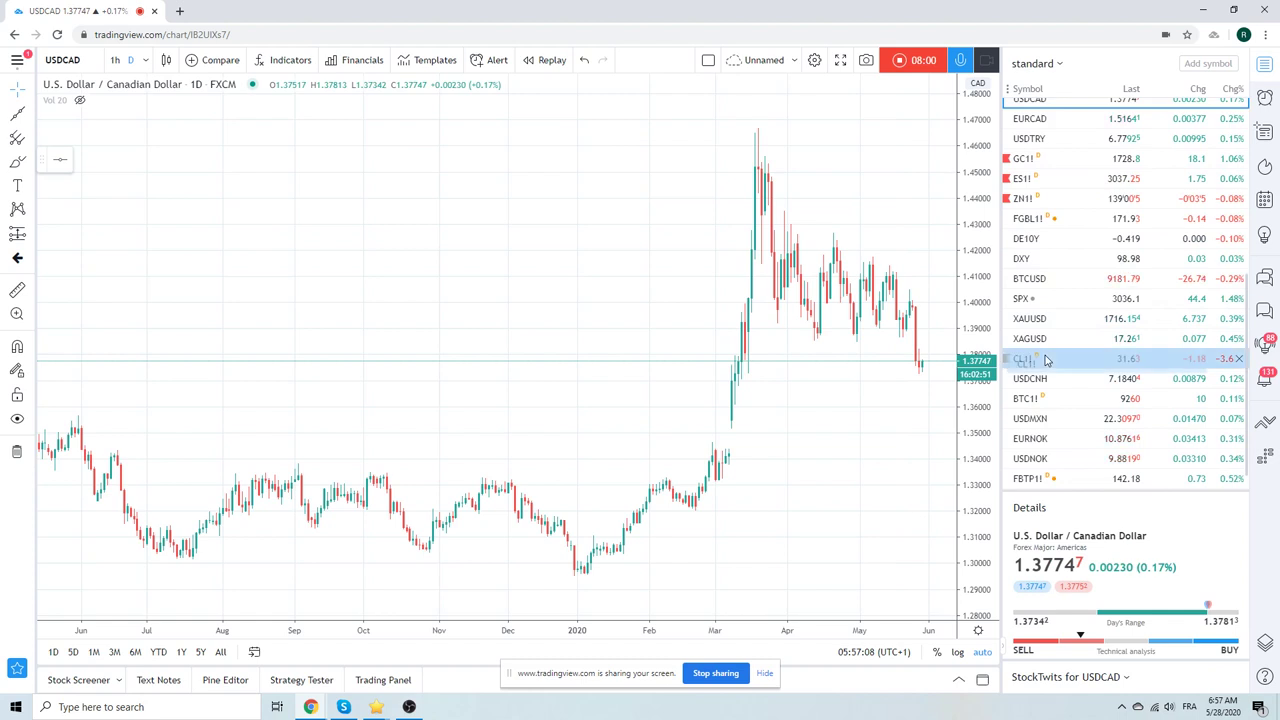
Step: Open the CL1! Light Crude Oil Futures chart and zoom its time axis in and out
click(1133, 360)
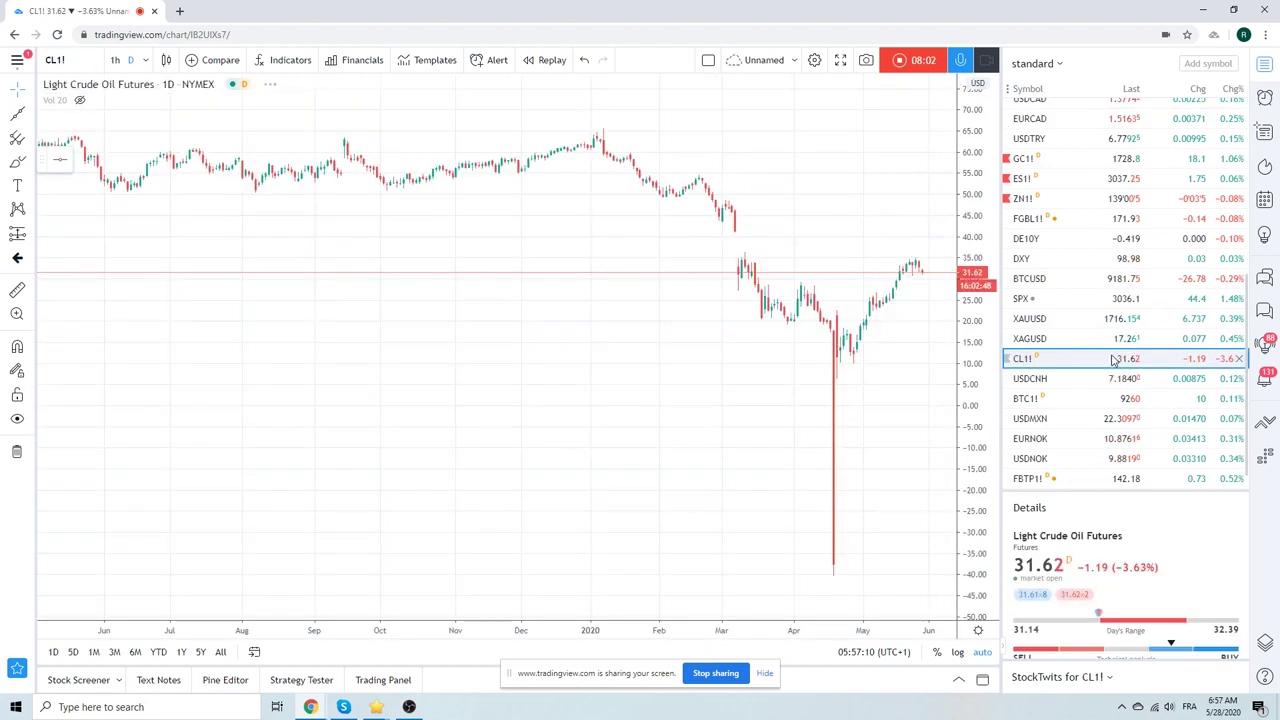
scroll(830, 330, up, 3)
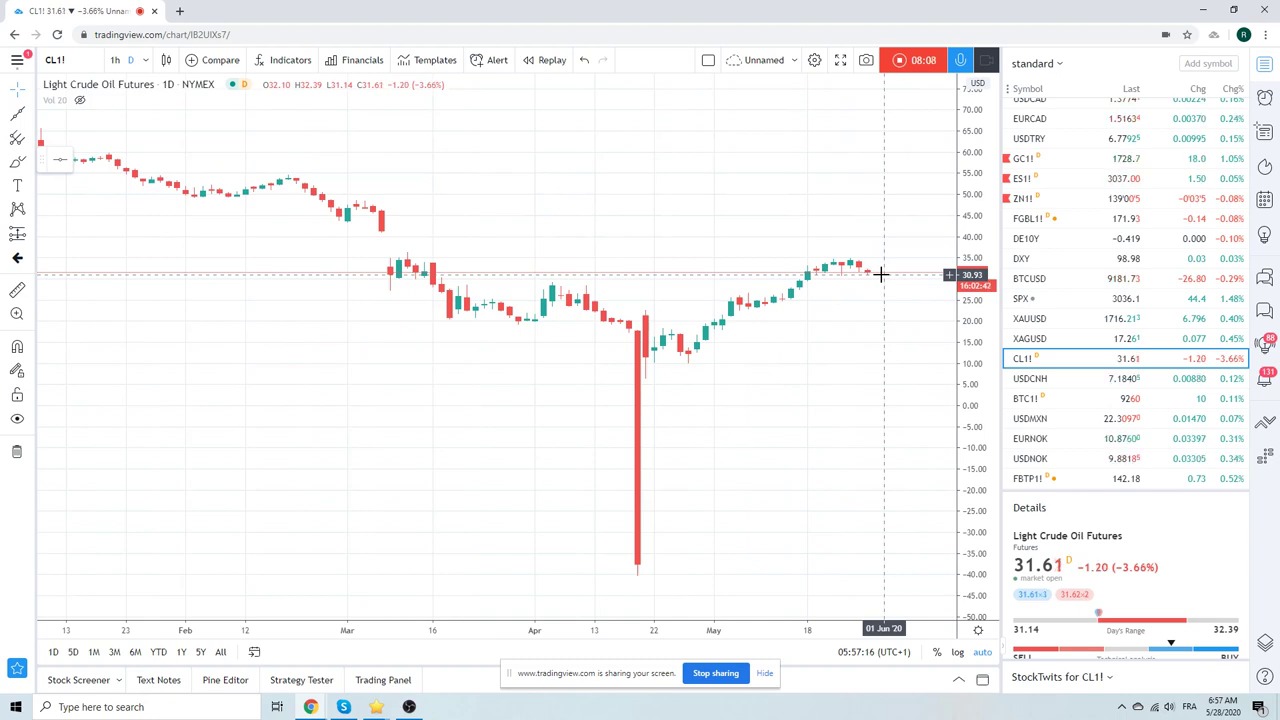
scroll(808, 285, down, 3)
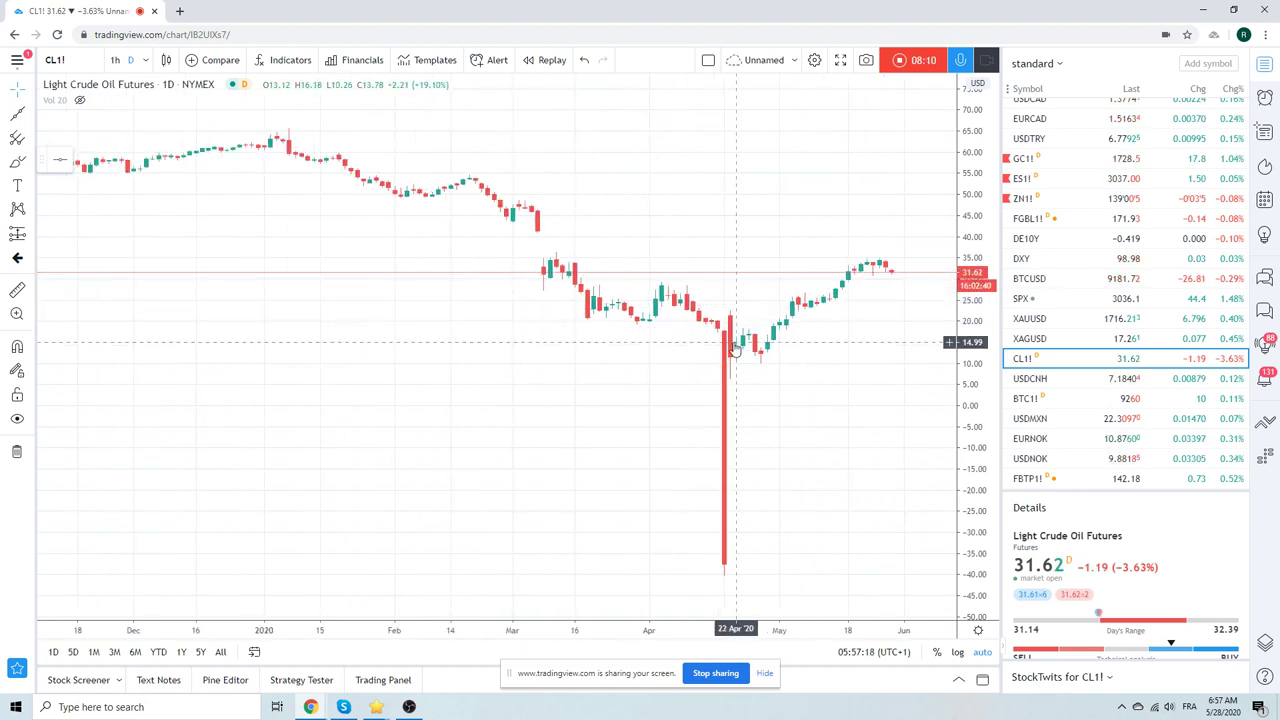
scroll(575, 287, down, 2)
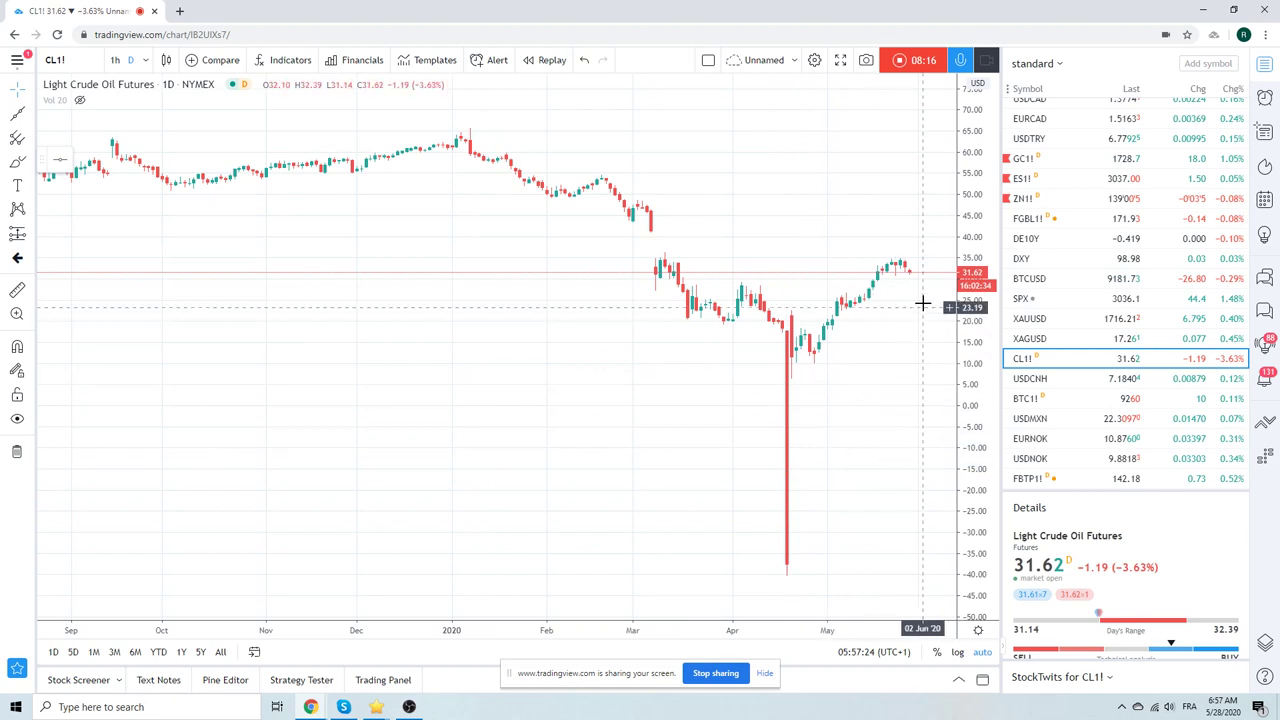
scroll(858, 397, up, 2)
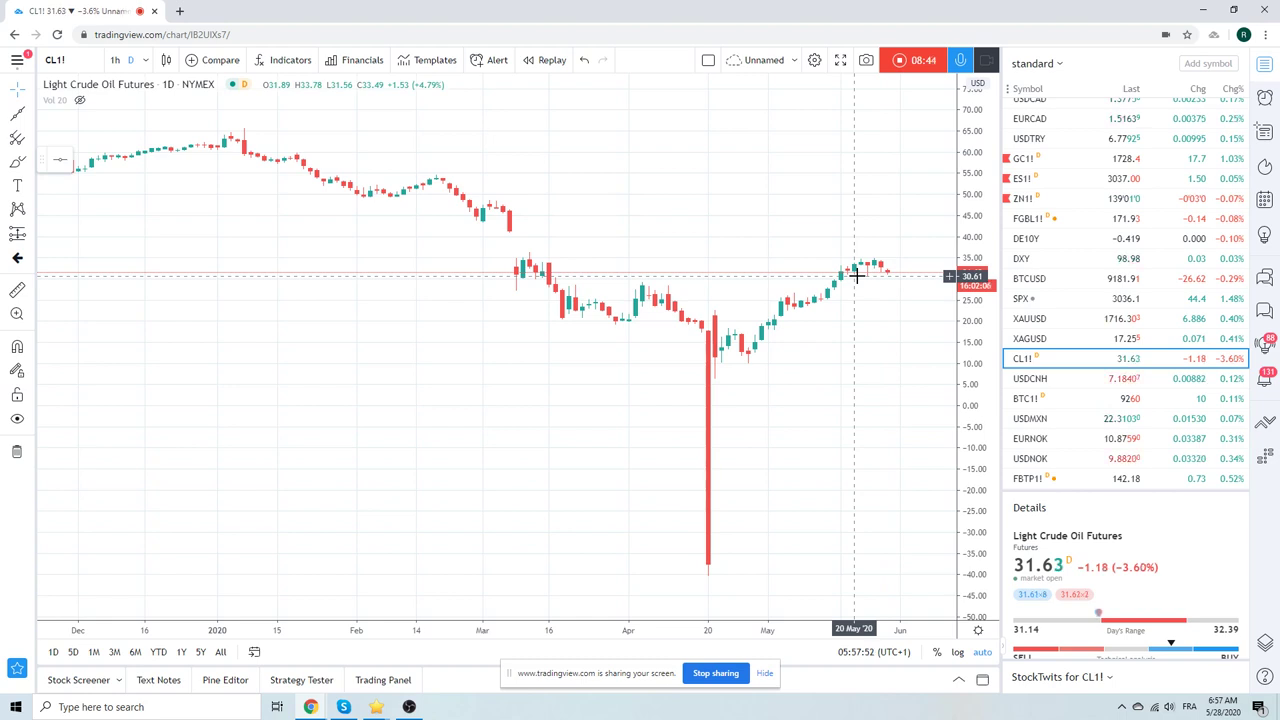
Step: Load the EURNOK daily chart and adjust its visible time range
click(1034, 440)
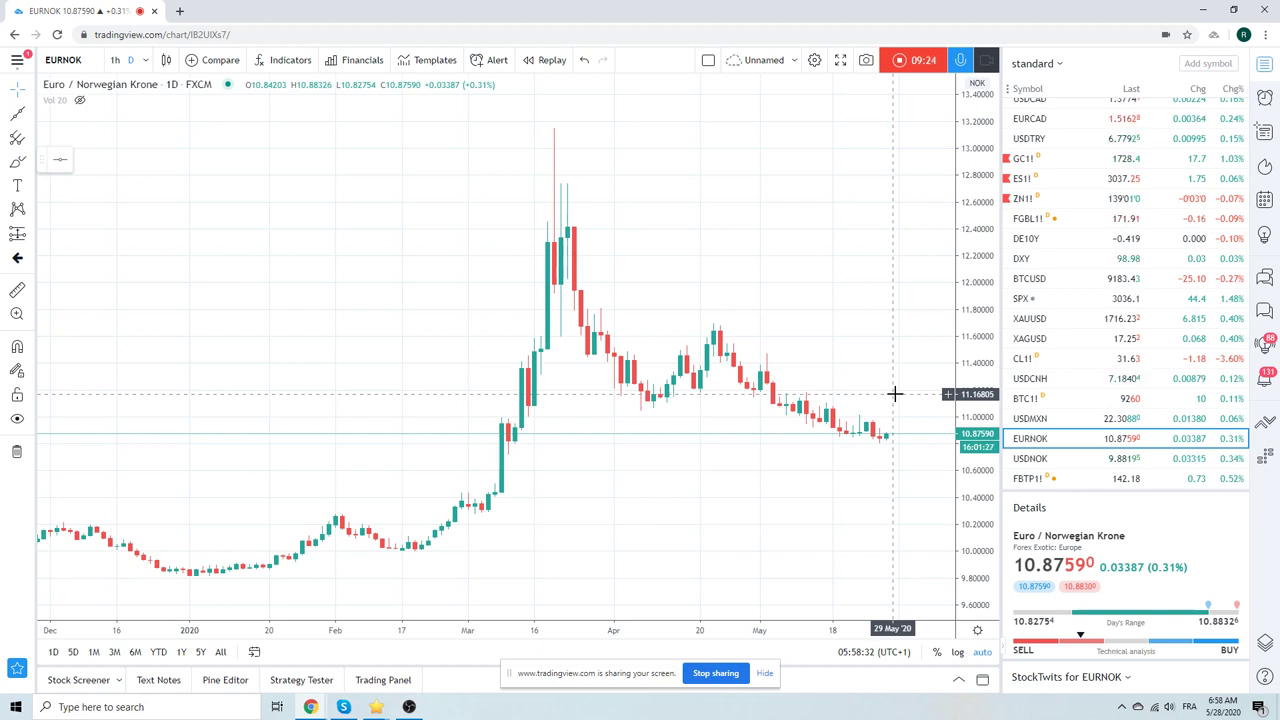
scroll(890, 397, down, 1)
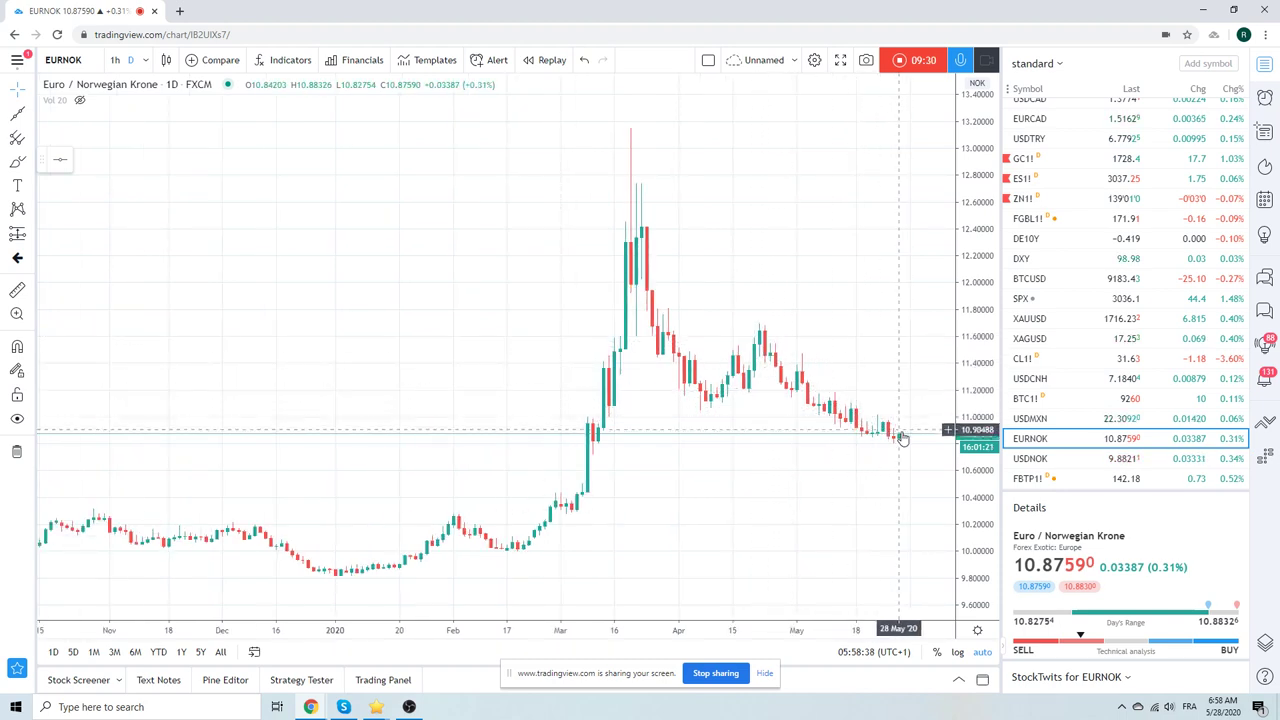
scroll(781, 385, up, 2)
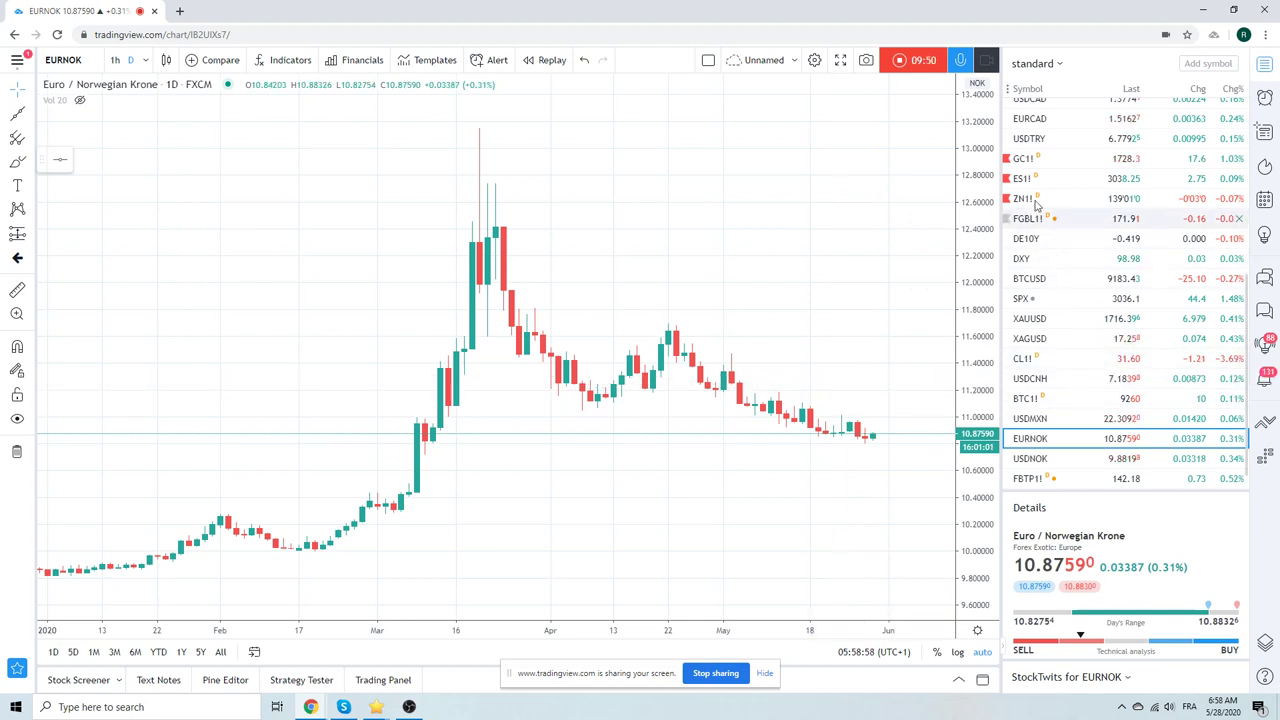
Step: Load GC1! gold futures and zoom out the daily time axis
click(1021, 162)
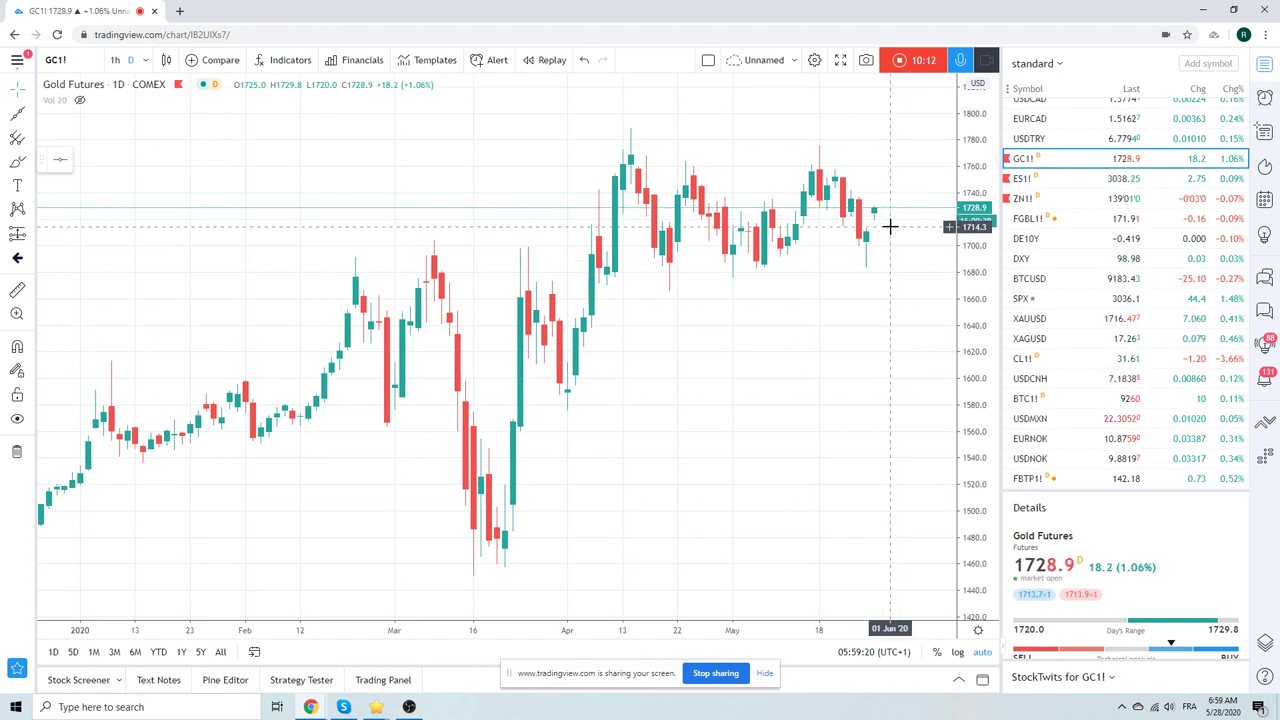
scroll(890, 227, down, 2)
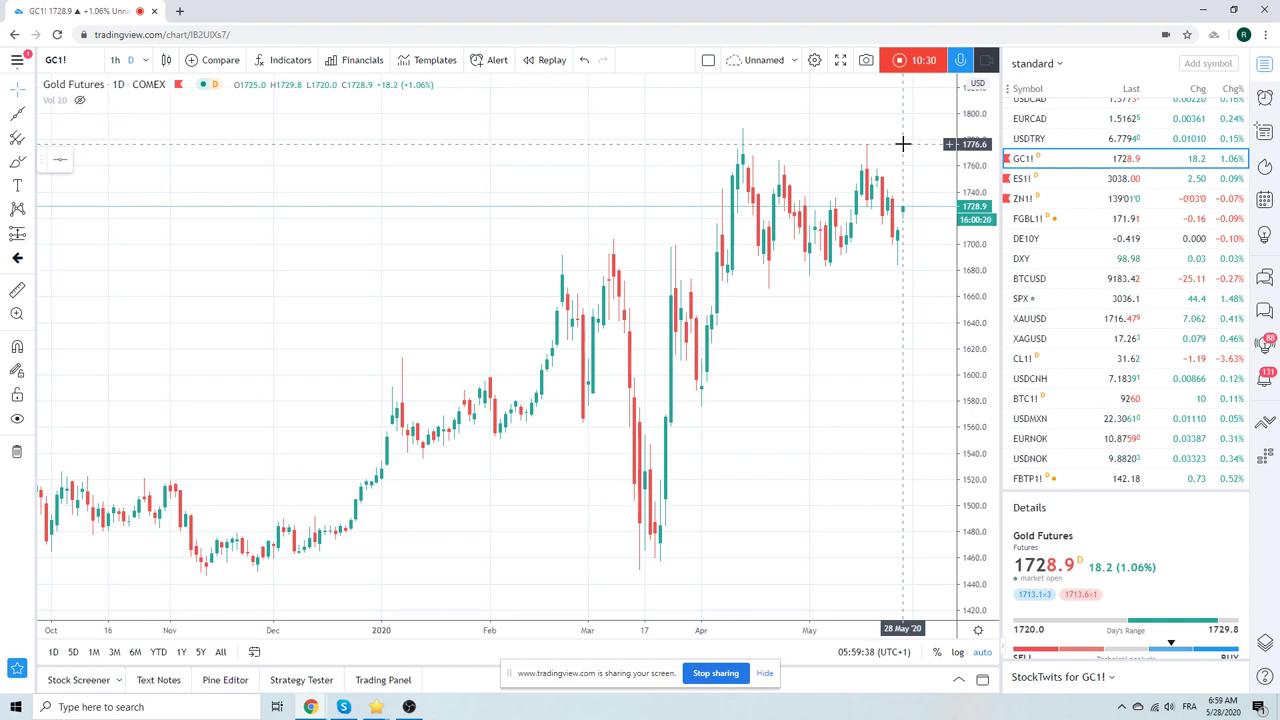
scroll(845, 190, down, 1)
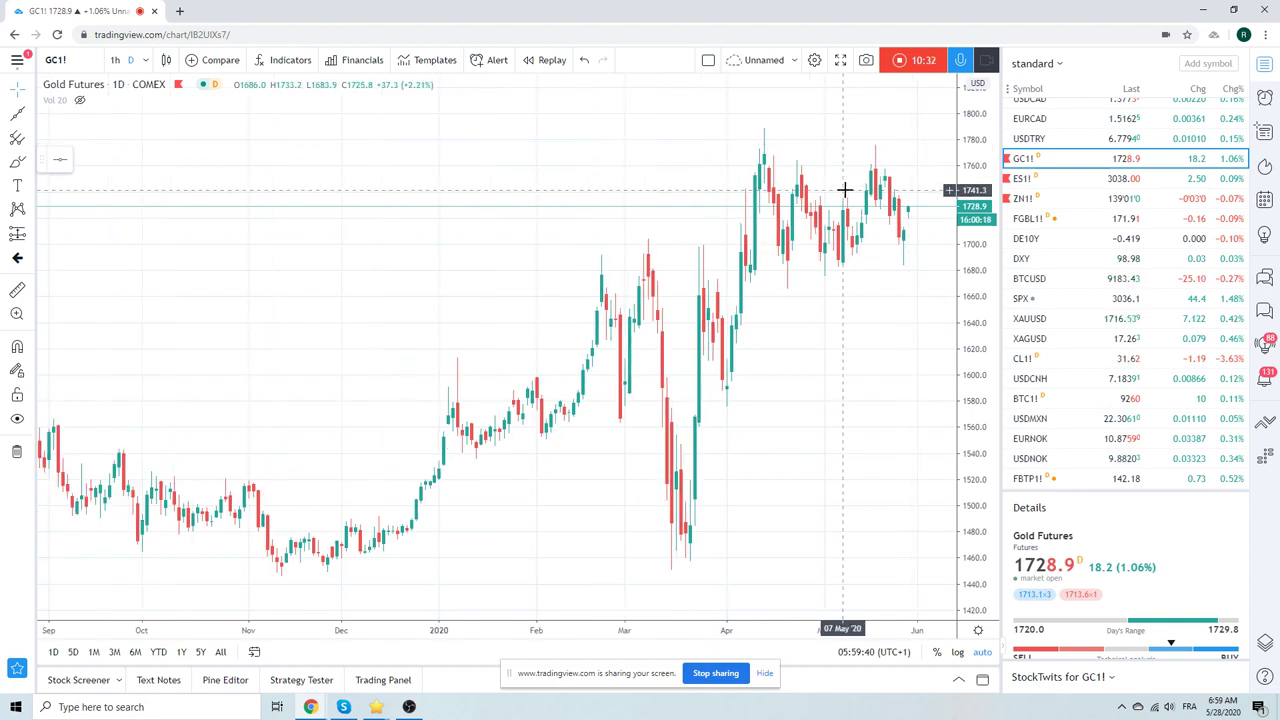
scroll(845, 190, up, 1)
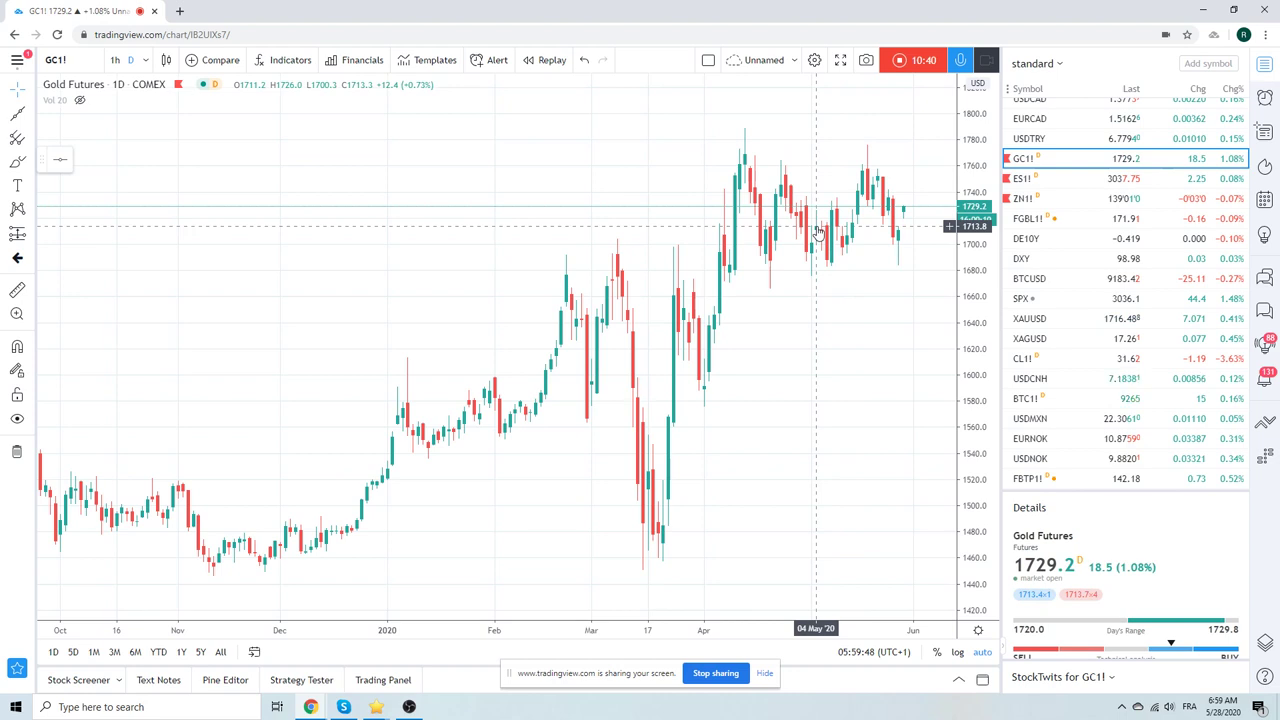
Step: Briefly view USDMXN, then switch the chart to USDZAR on 1-hour candles
click(1043, 420)
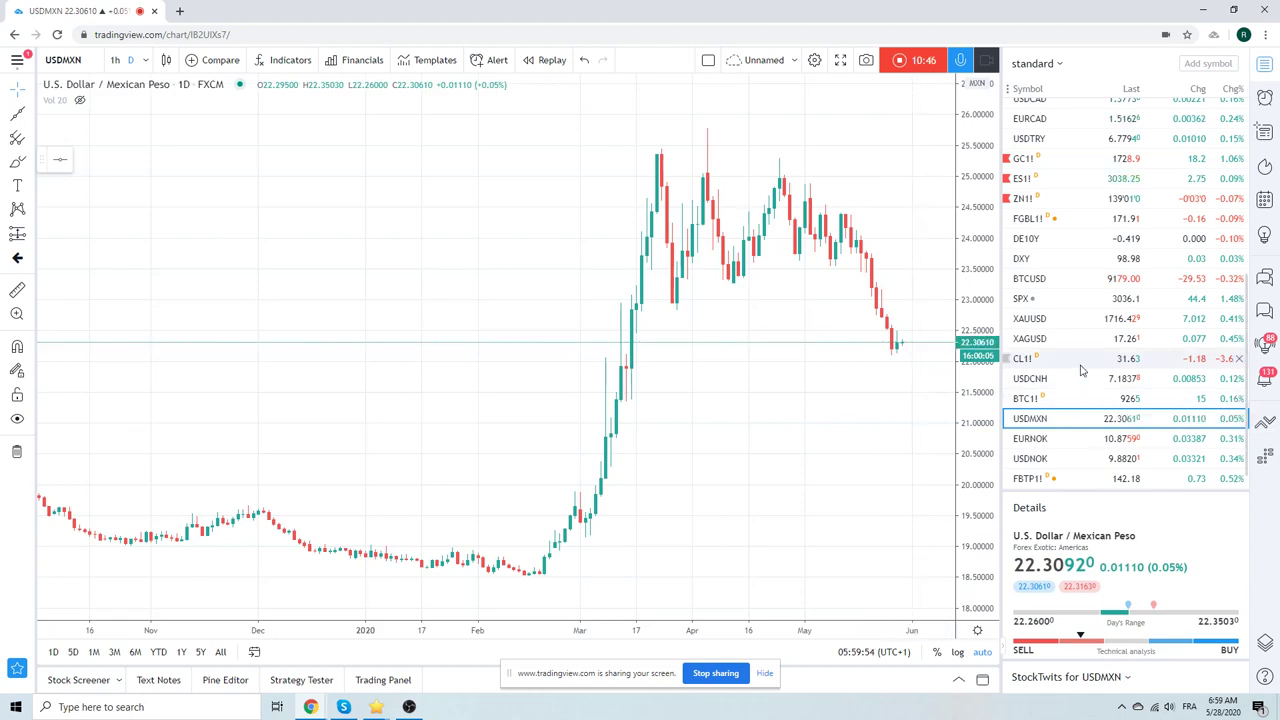
scroll(1080, 371, down, 1)
scroll(1077, 371, up, 5)
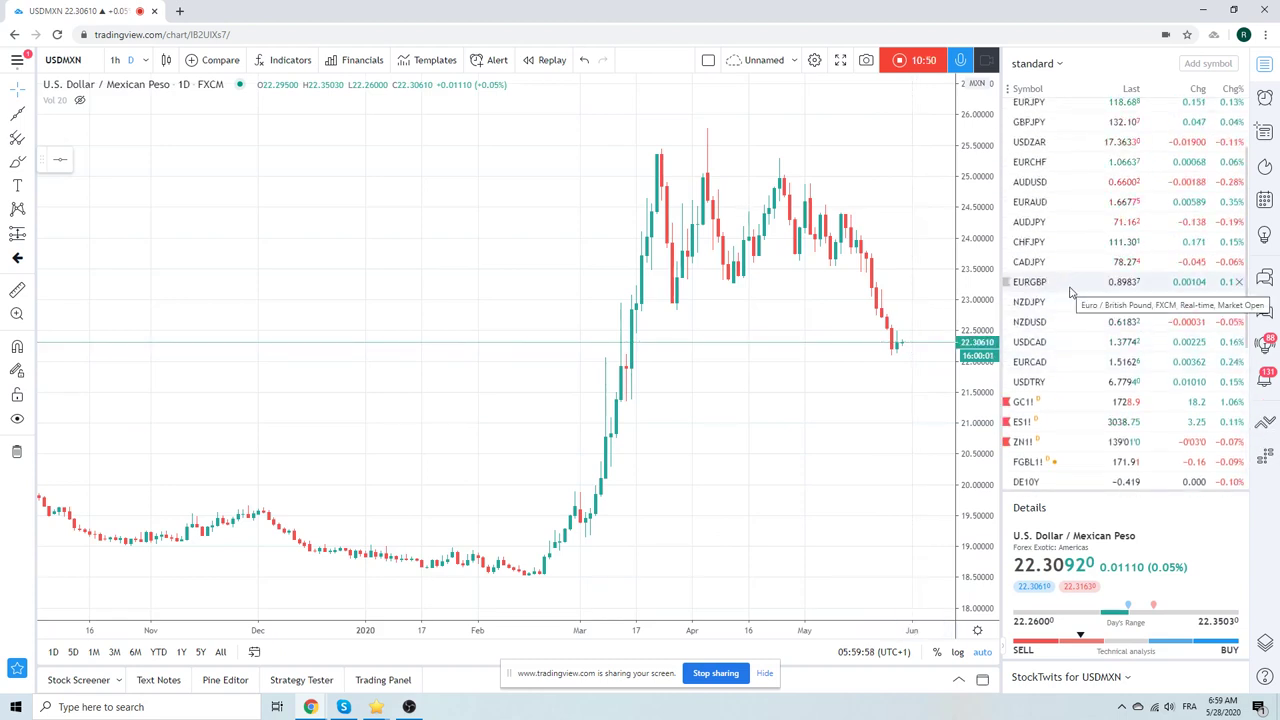
scroll(1070, 291, up, 2)
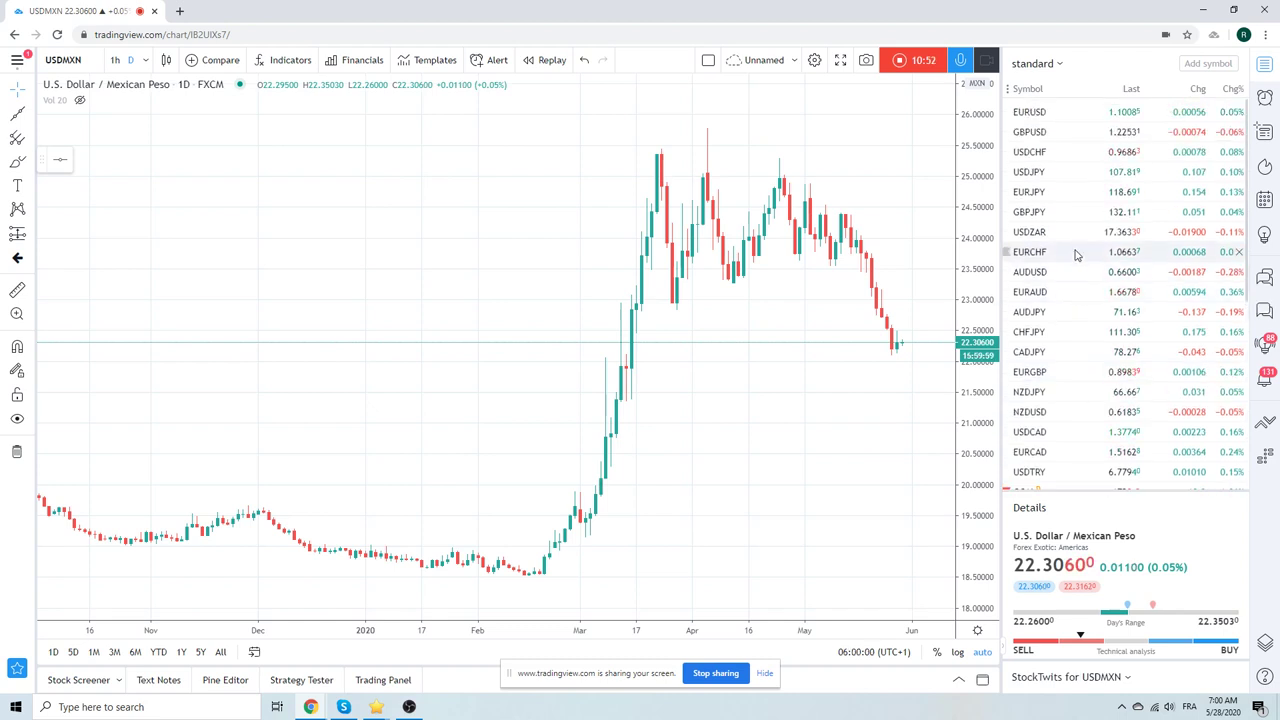
click(1040, 236)
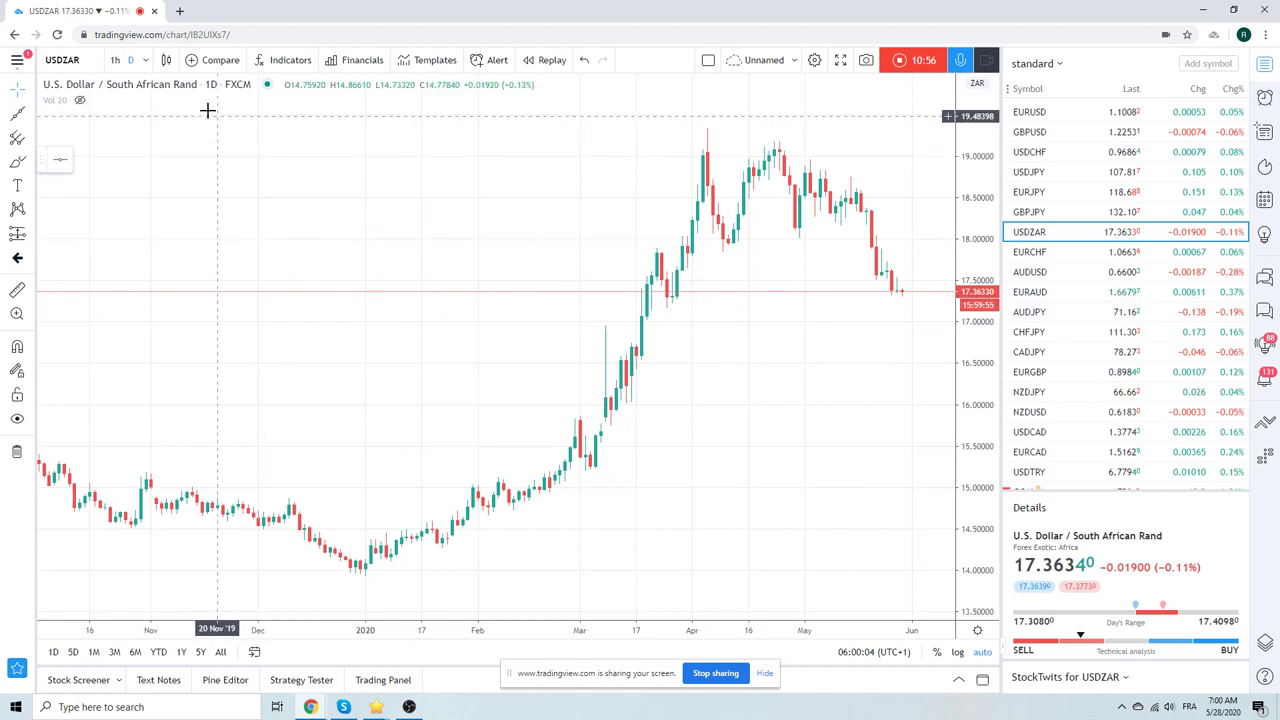
click(115, 60)
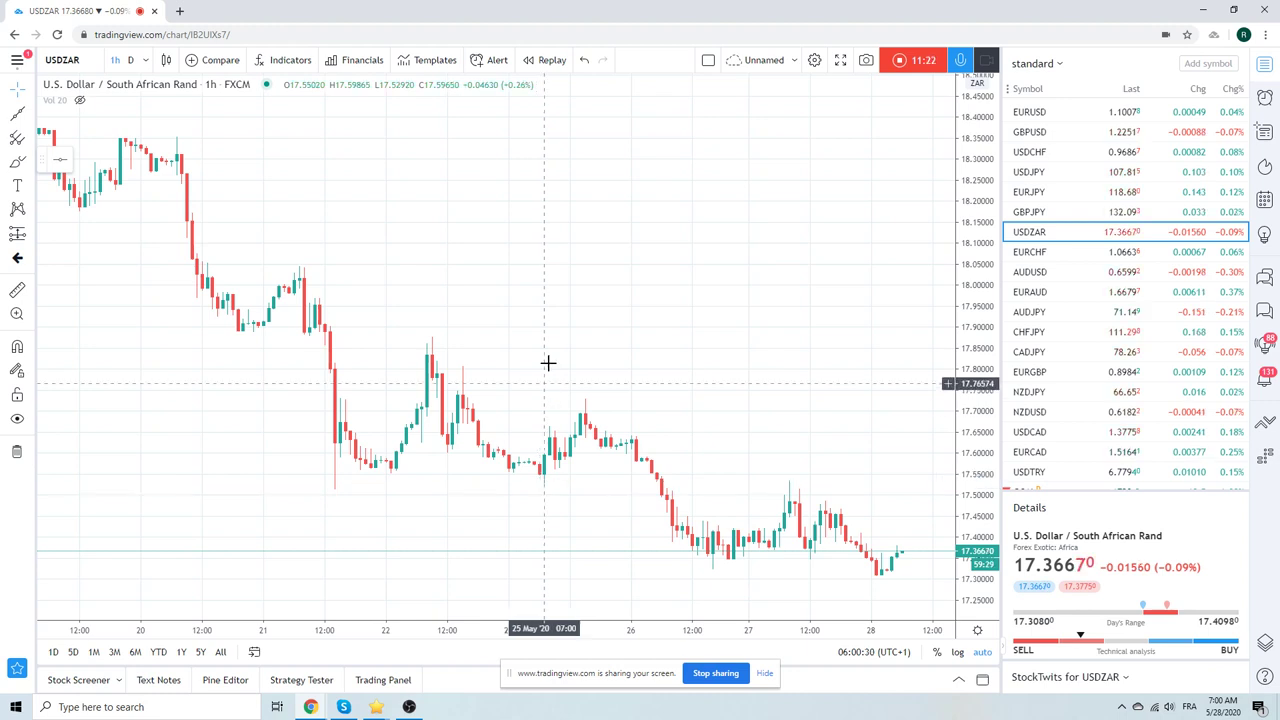
Step: Zoom out to about two weeks of USDZAR hourly candles, then stop the recording
scroll(543, 318, down, 3)
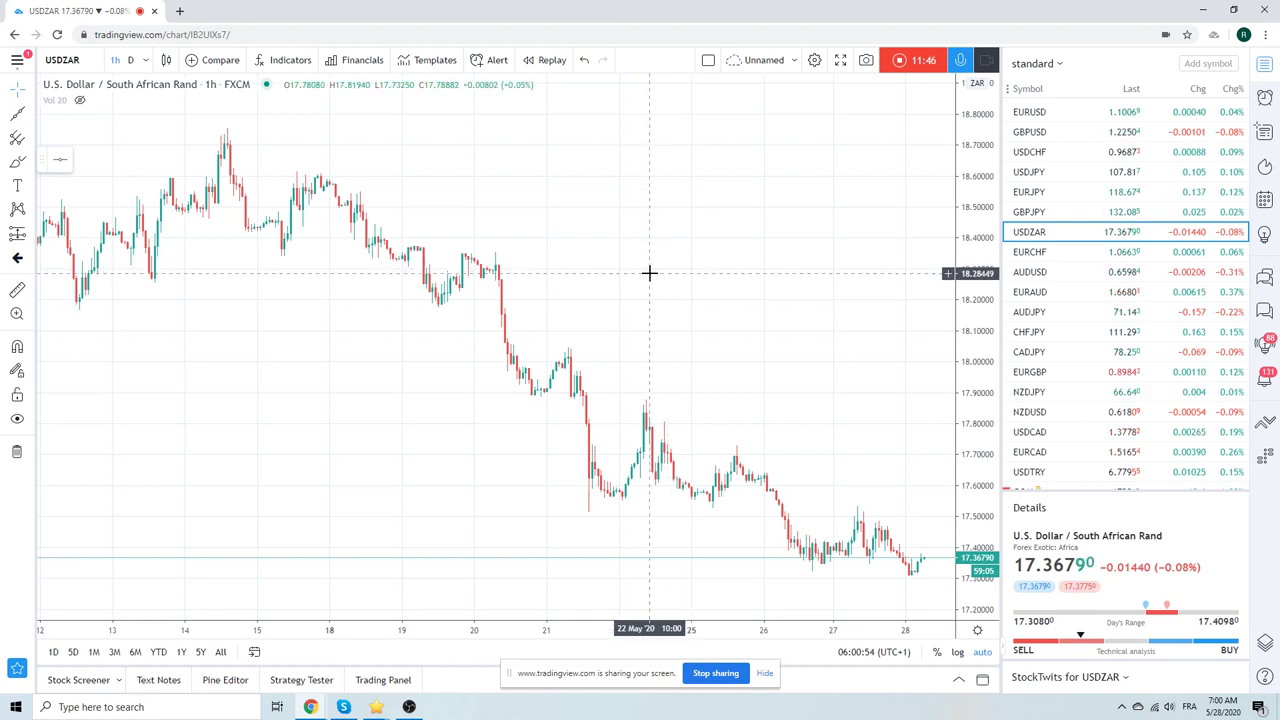
click(900, 62)
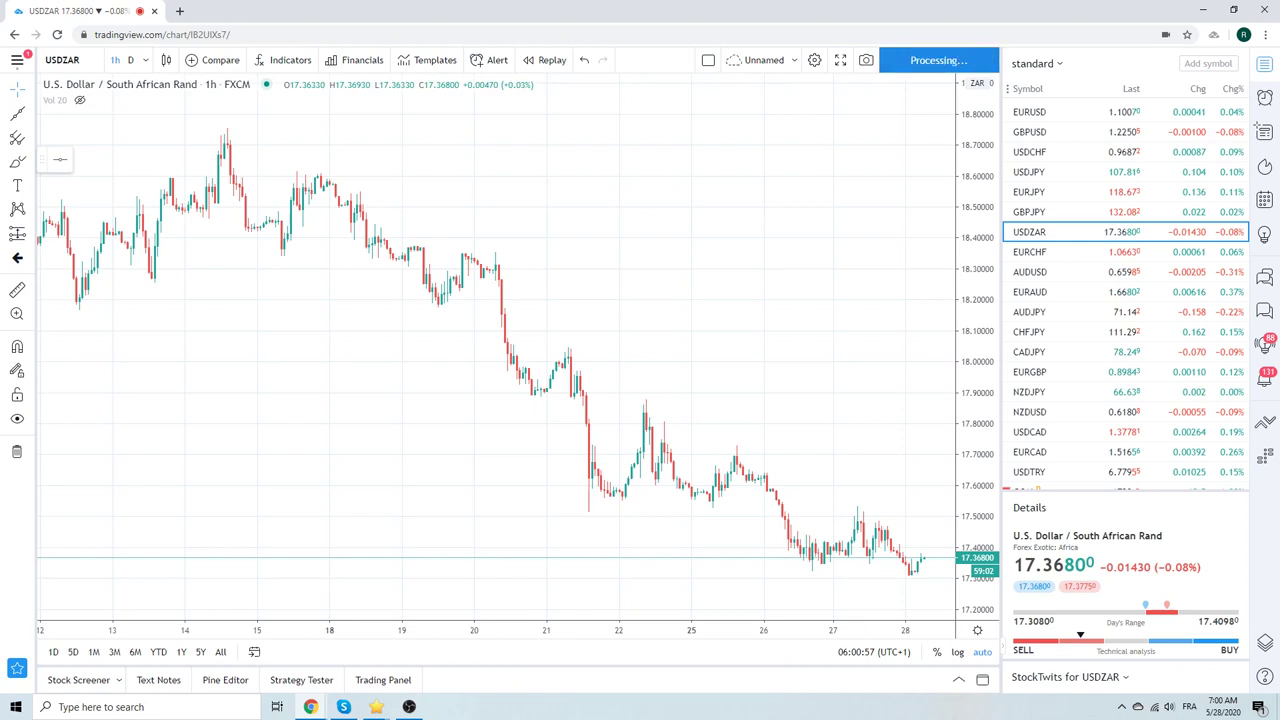